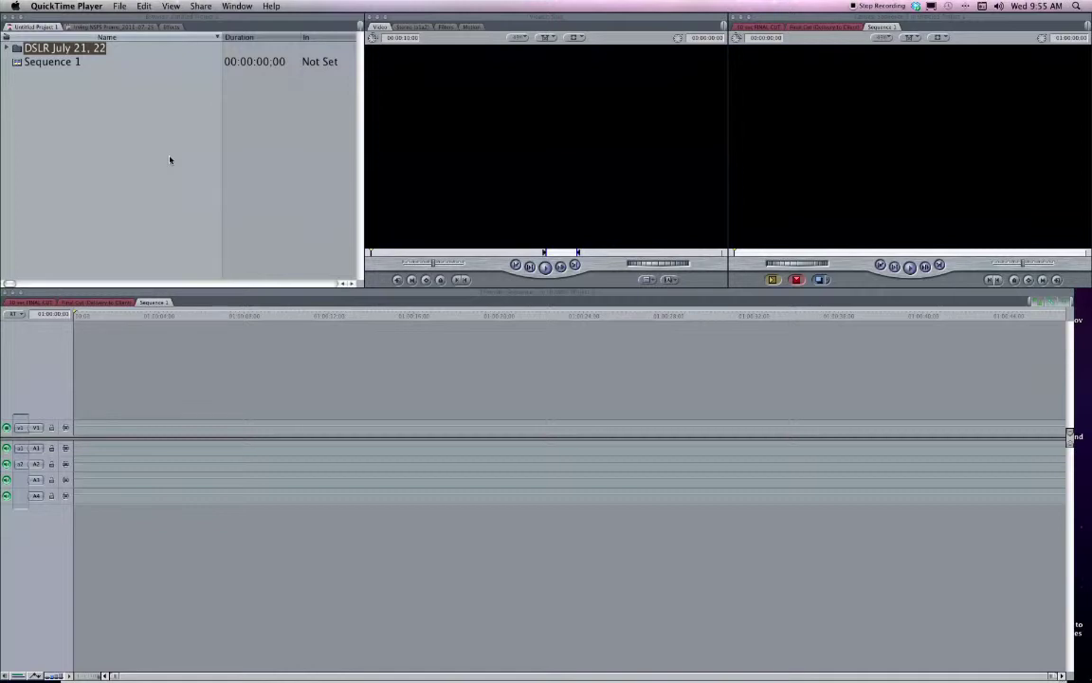
Switch to Final Cut Pro and expand the DSLR July 21, 22 bin in the Browser.
{"action": "left_click", "coordinate": [5, 50]}
{"action": "left_click", "coordinate": [6, 49]}
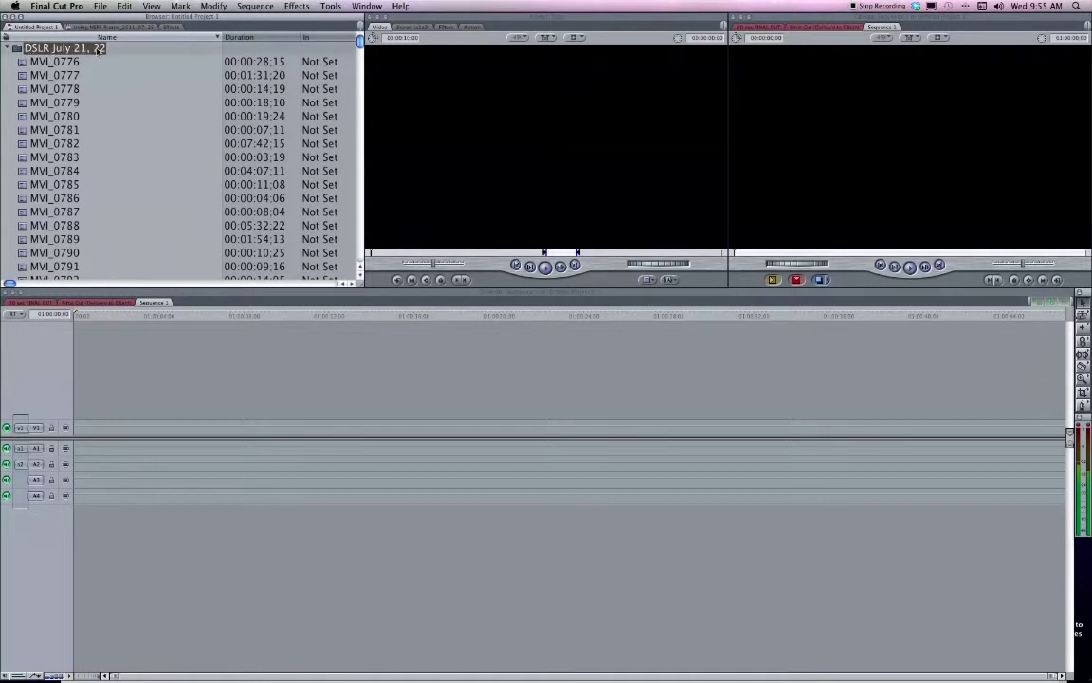
Open clips MVI_0776, MVI_0778 and finally MVI_0780 in the Viewer.
{"action": "left_click", "coordinate": [28, 62]}
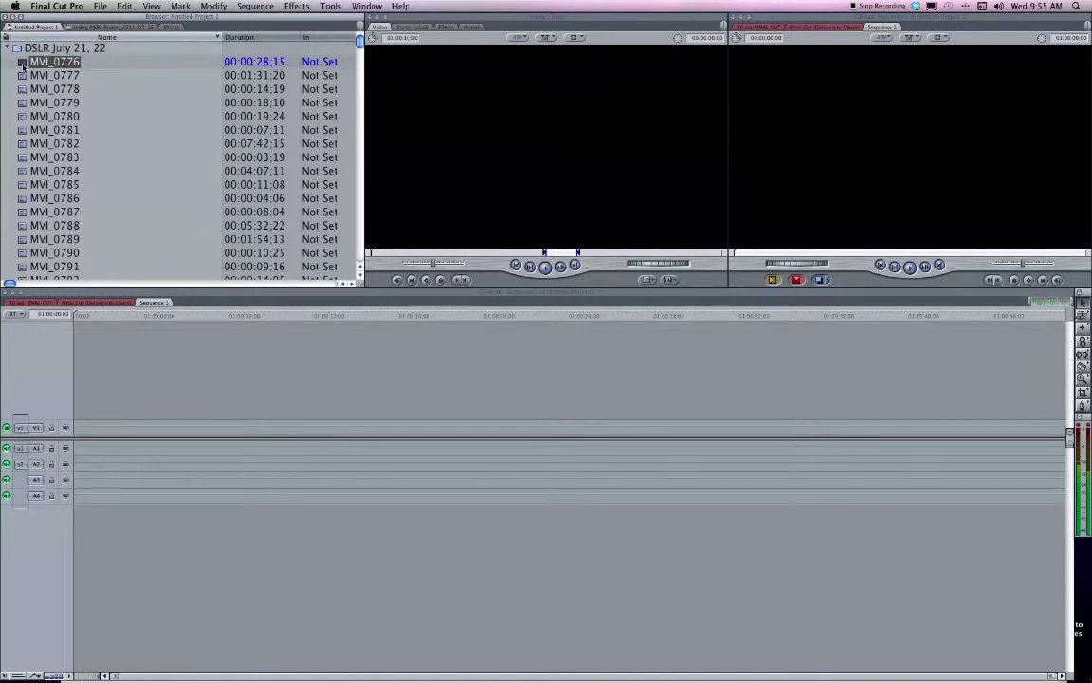
{"action": "double_click", "coordinate": [23, 63]}
{"action": "double_click", "coordinate": [22, 88]}
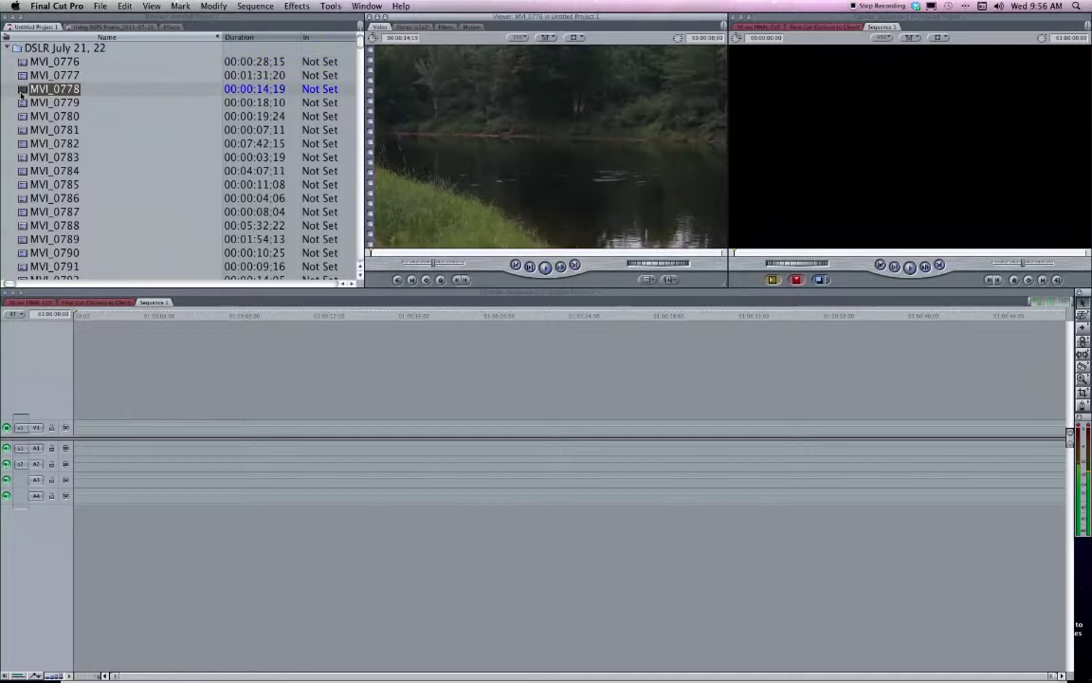
{"action": "double_click", "coordinate": [22, 113]}
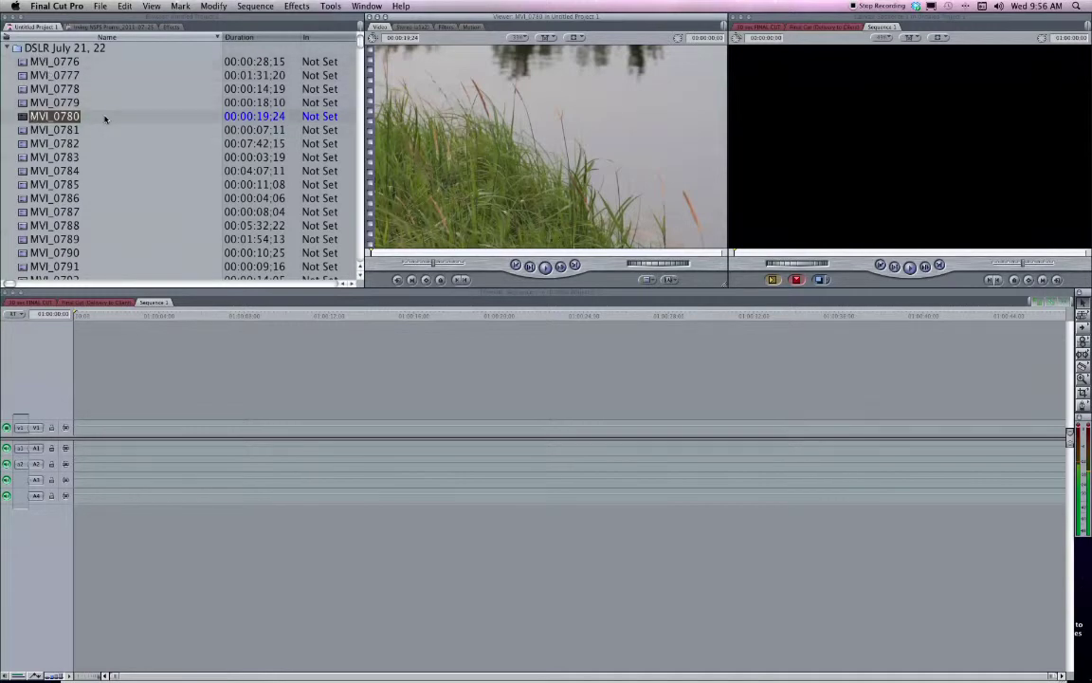
Shrink the upper panes to give the timeline more height, then browse the Mark menu without choosing.
{"action": "scroll", "coordinate": [105, 120], "scroll_direction": "right", "scroll_amount": 5}
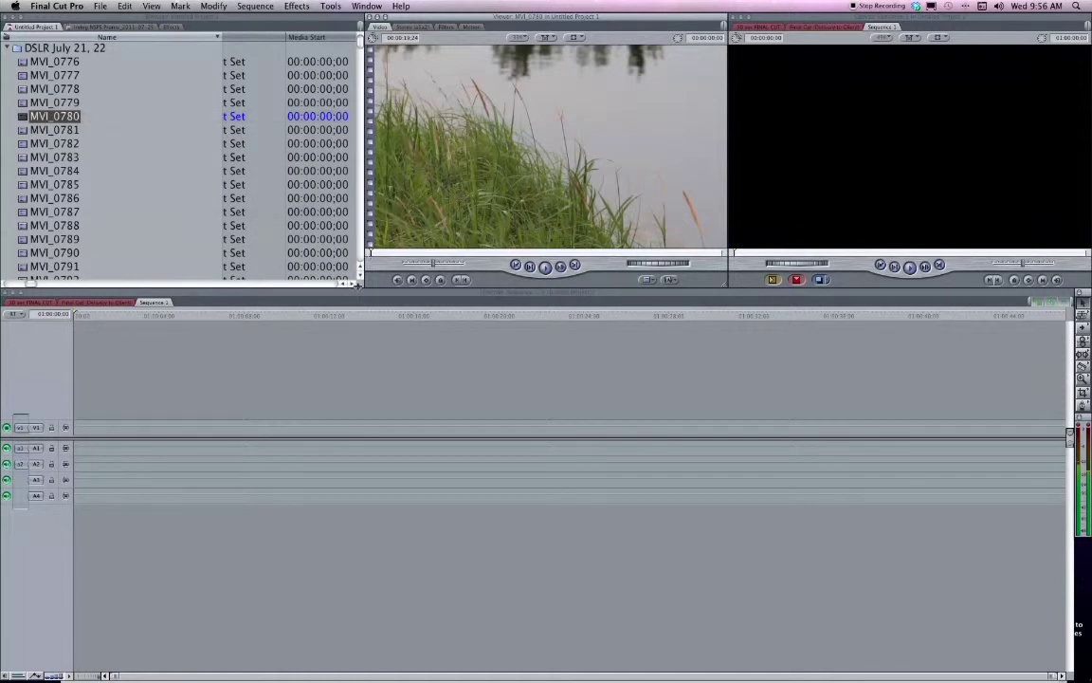
{"action": "left_click_drag", "start_coordinate": [358, 283], "coordinate": [512, 262]}
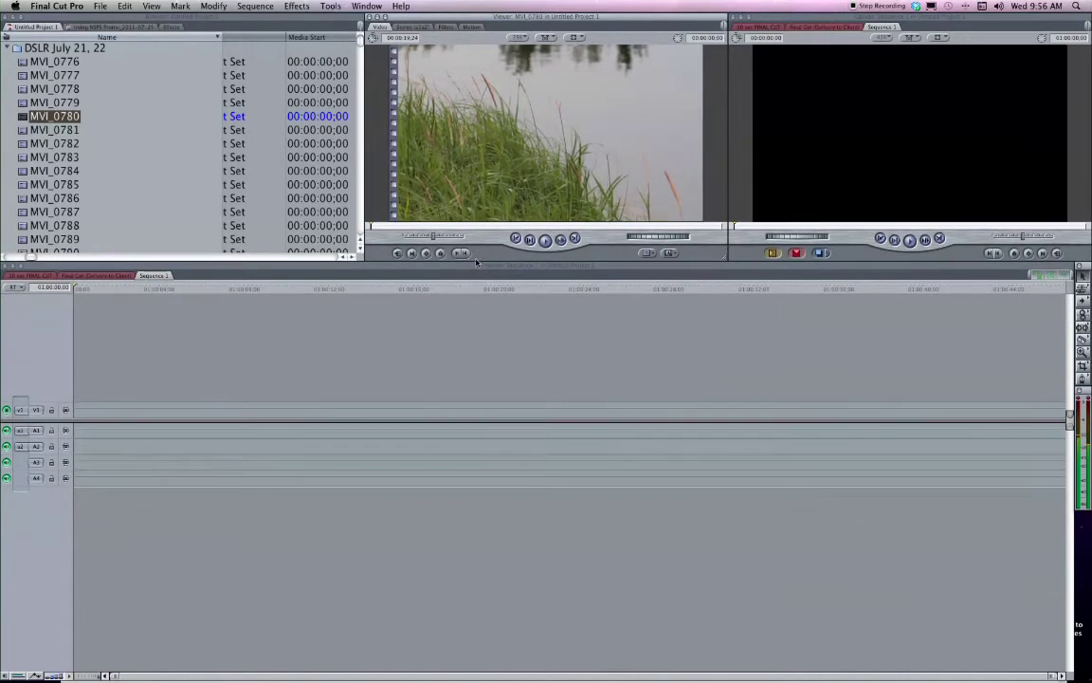
{"action": "left_click", "coordinate": [252, 26]}
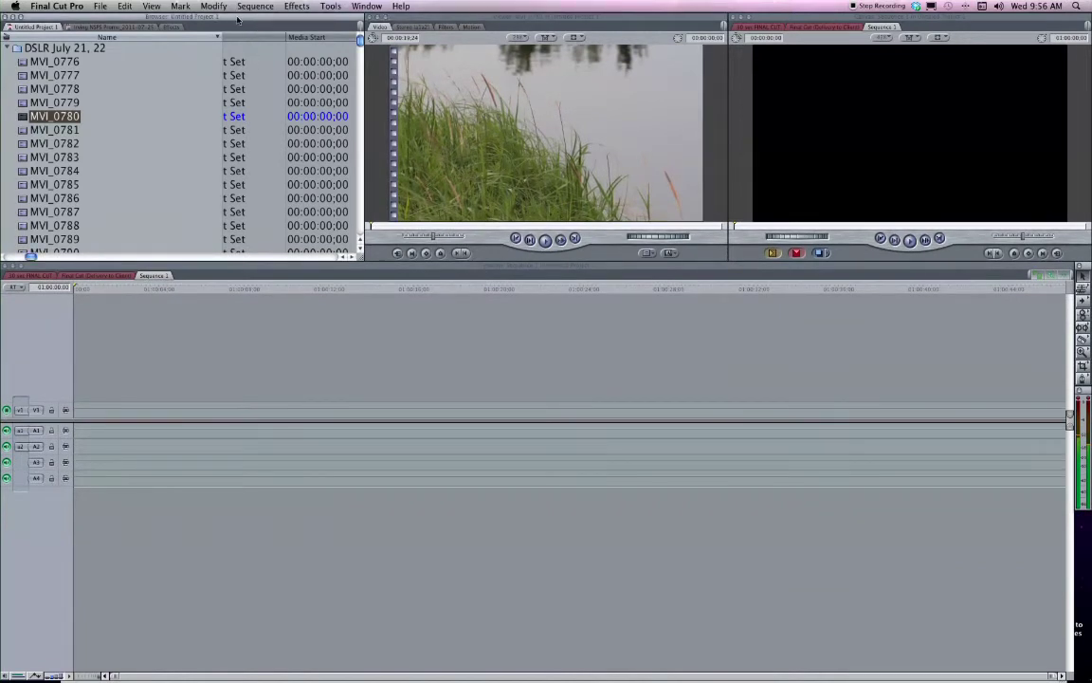
{"action": "left_click", "coordinate": [180, 6]}
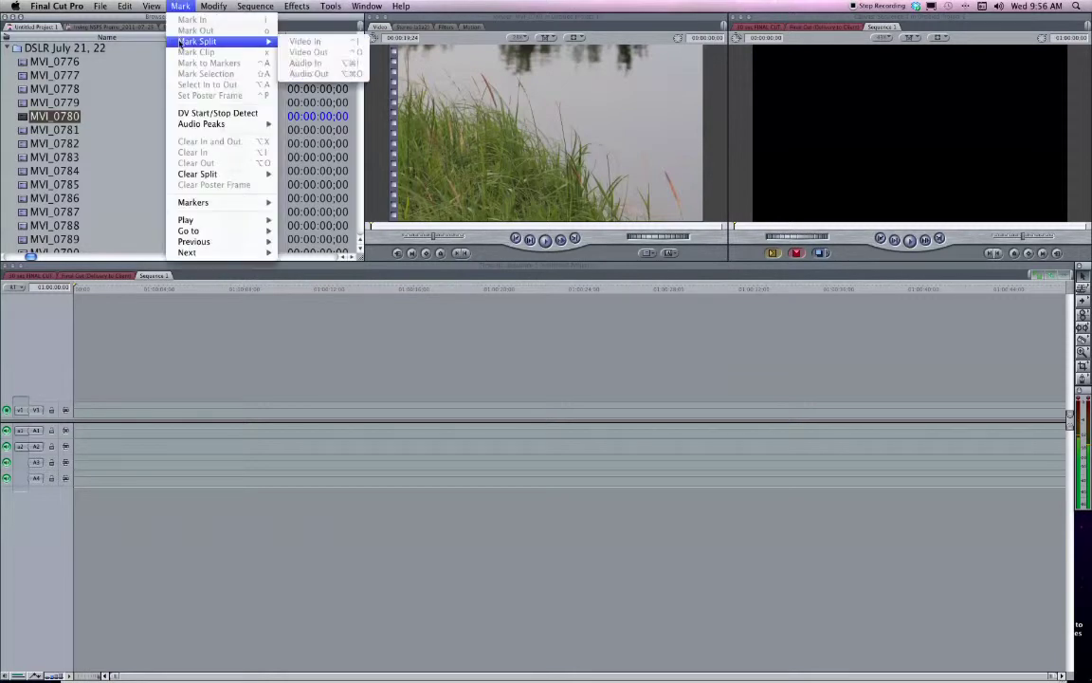
{"action": "left_click", "coordinate": [101, 16]}
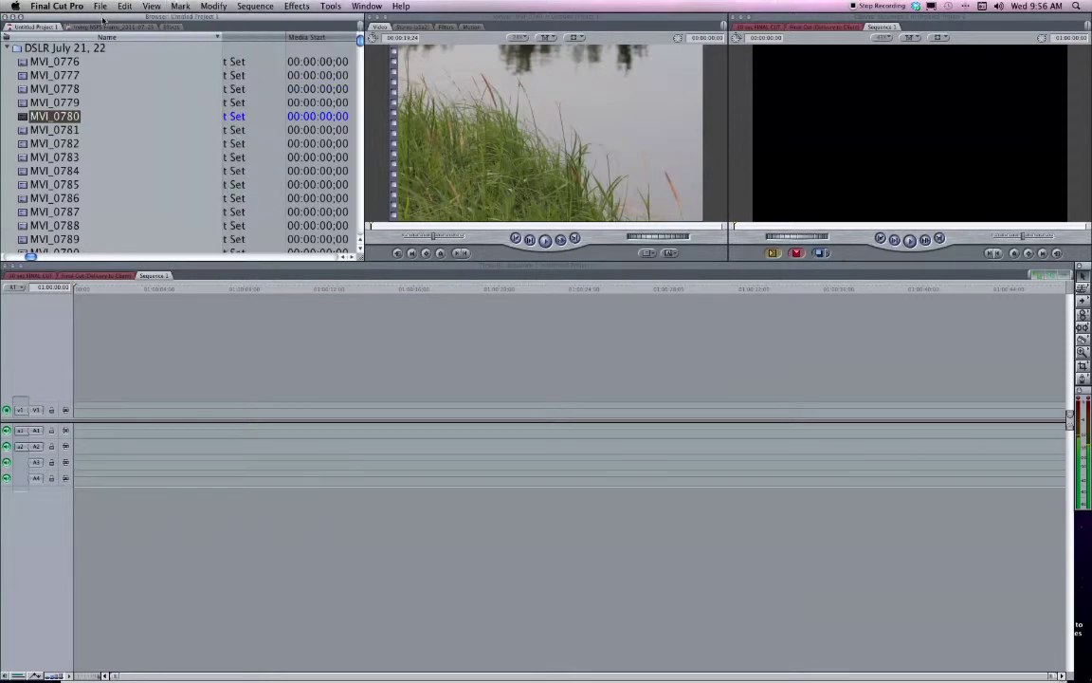
Move the Browser window and enlarge it across most of the screen.
{"action": "left_click_drag", "start_coordinate": [101, 16], "coordinate": [124, 45]}
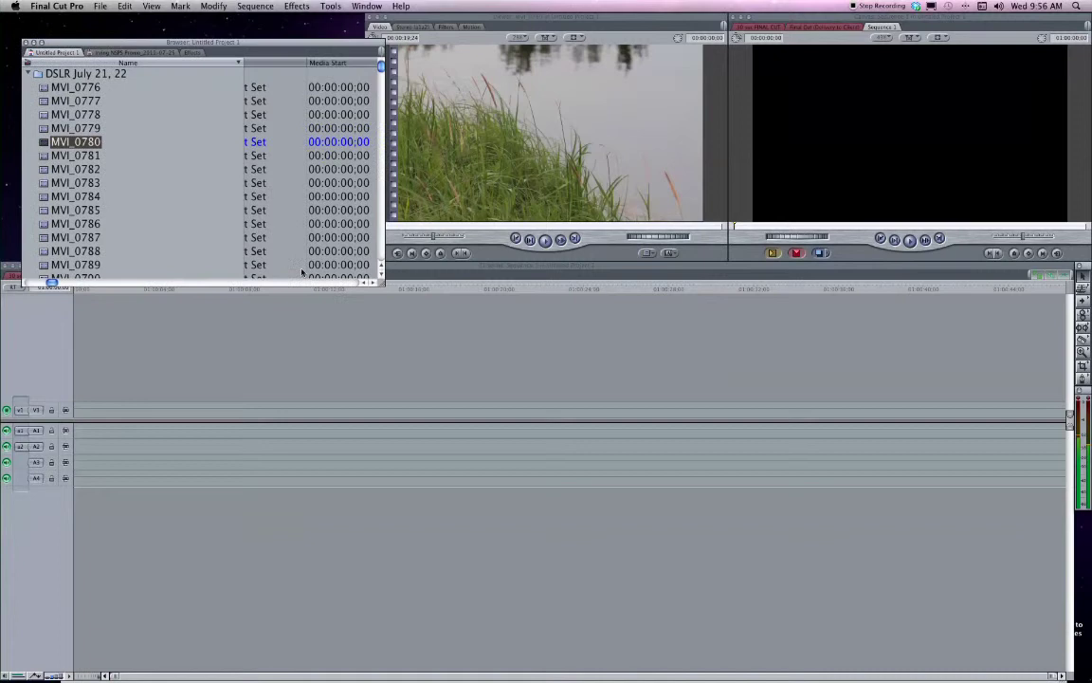
{"action": "left_click_drag", "start_coordinate": [381, 280], "coordinate": [597, 376]}
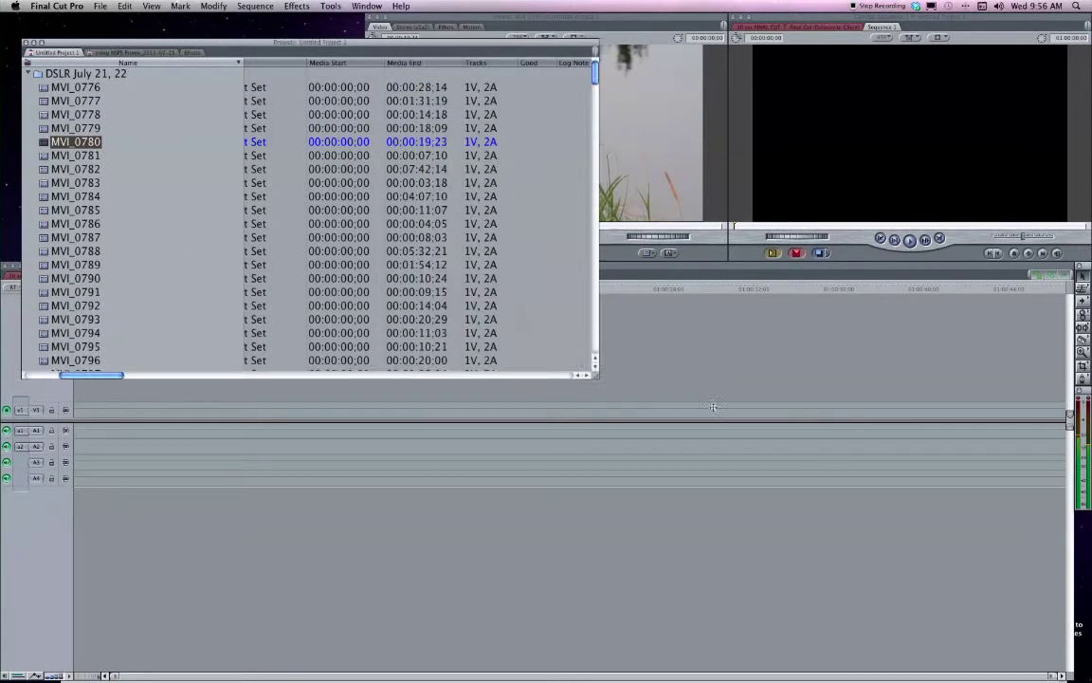
{"action": "left_click_drag", "start_coordinate": [713, 407], "coordinate": [934, 546]}
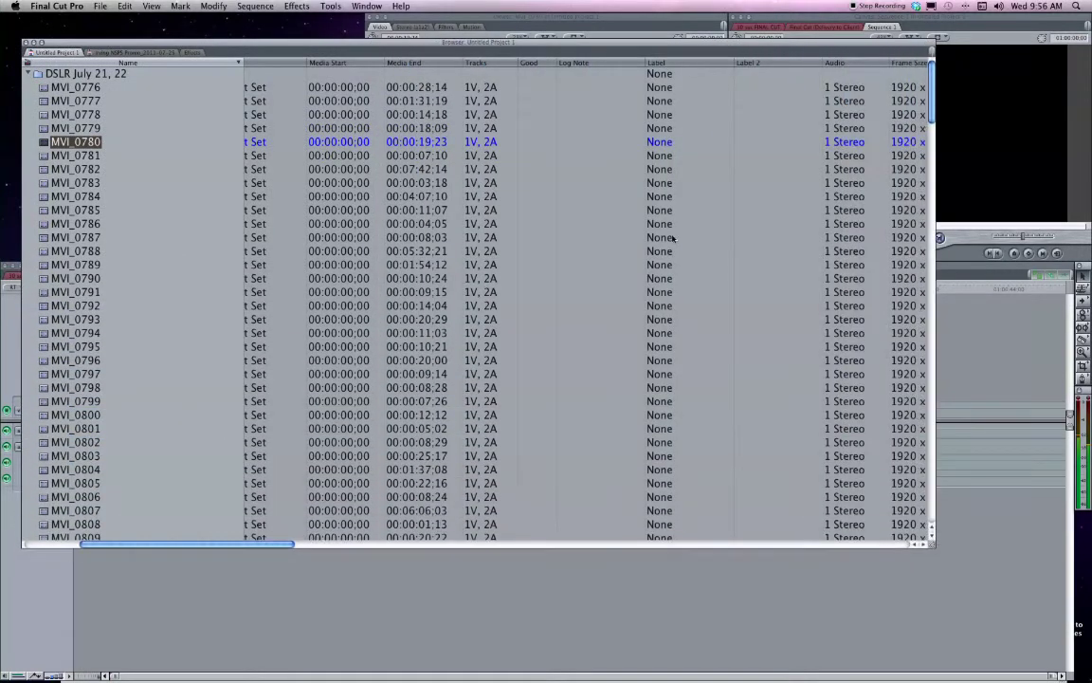
Scroll through the Browser's metadata columns for the DSLR clips.
{"action": "scroll", "coordinate": [407, 132], "scroll_direction": "right", "scroll_amount": 5}
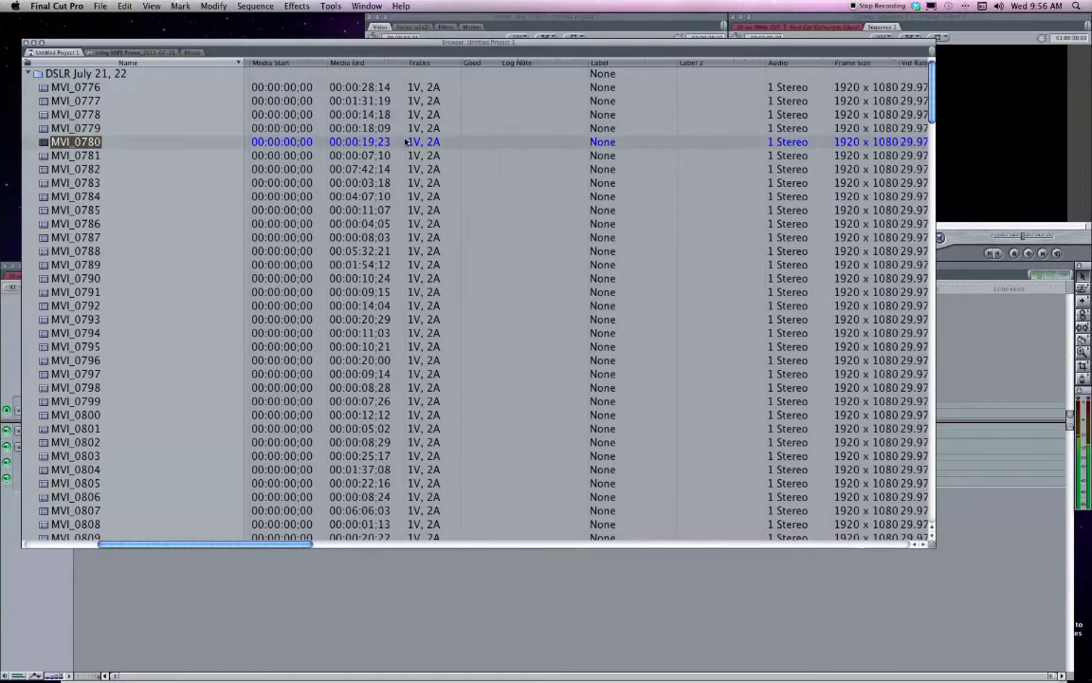
{"action": "scroll", "coordinate": [405, 141], "scroll_direction": "right", "scroll_amount": 5}
{"action": "scroll", "coordinate": [405, 142], "scroll_direction": "down", "scroll_amount": 1}
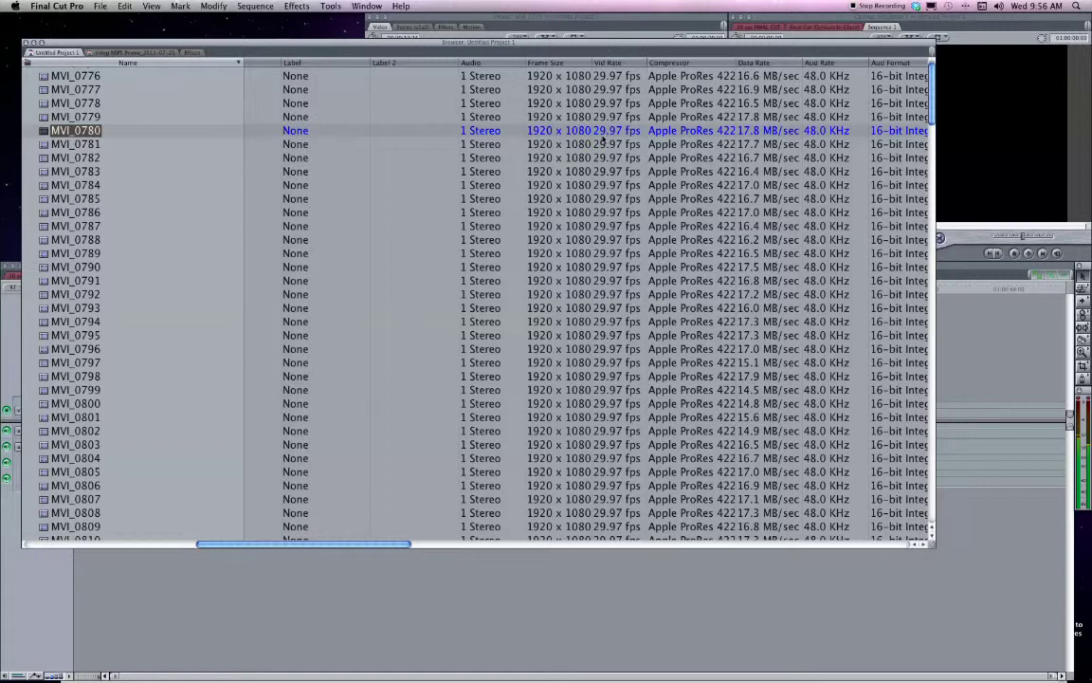
{"action": "scroll", "coordinate": [601, 140], "scroll_direction": "left", "scroll_amount": 10}
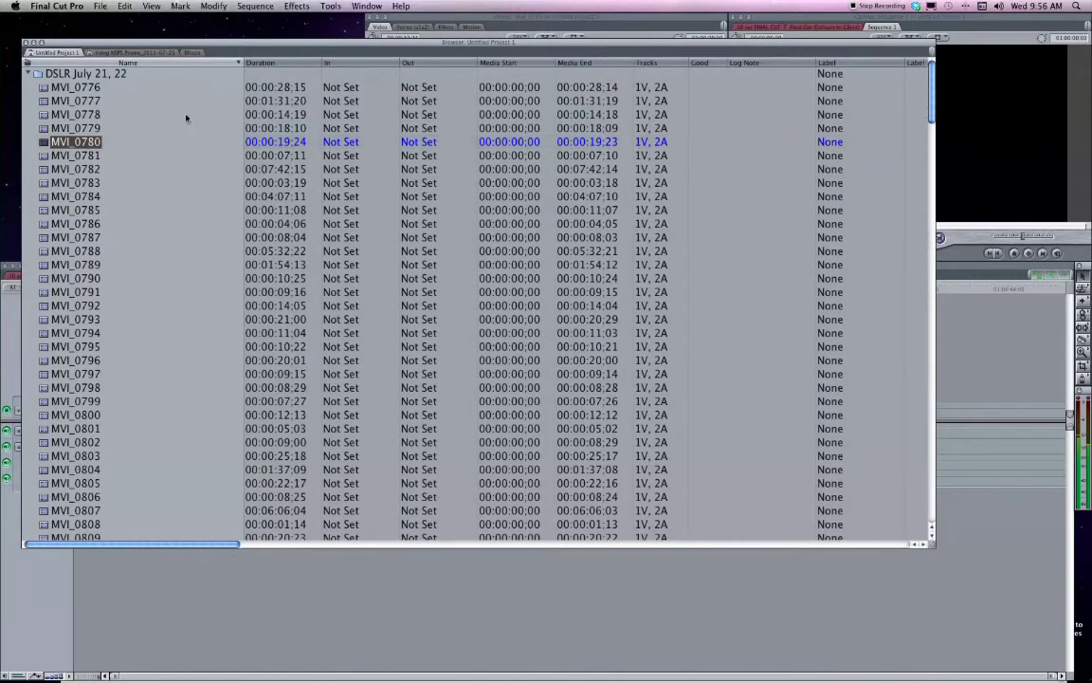
{"action": "scroll", "coordinate": [313, 144], "scroll_direction": "right", "scroll_amount": 5}
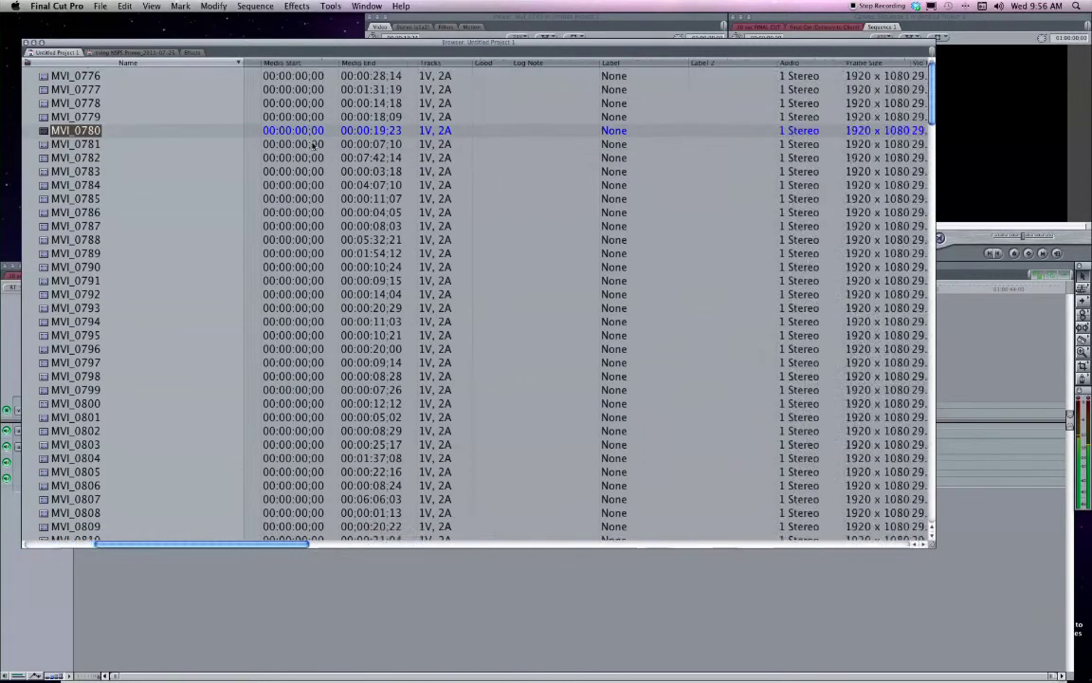
{"action": "scroll", "coordinate": [313, 144], "scroll_direction": "right", "scroll_amount": 5}
{"action": "scroll", "coordinate": [313, 144], "scroll_direction": "down", "scroll_amount": 4}
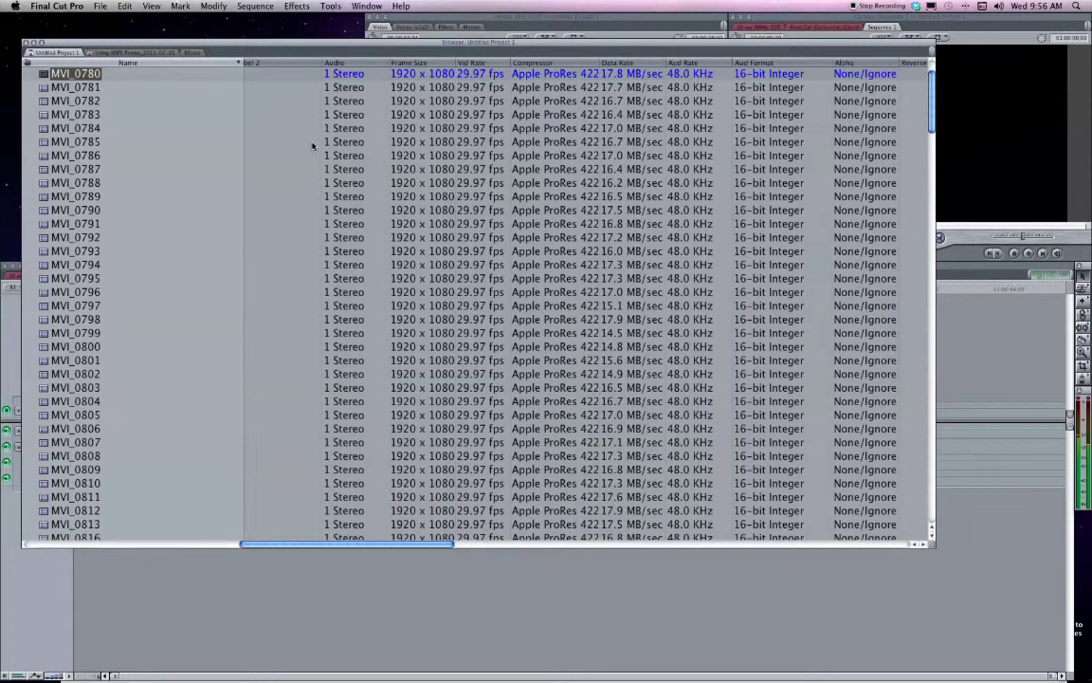
{"action": "scroll", "coordinate": [315, 147], "scroll_direction": "down", "scroll_amount": 3}
{"action": "scroll", "coordinate": [317, 150], "scroll_direction": "up", "scroll_amount": 8}
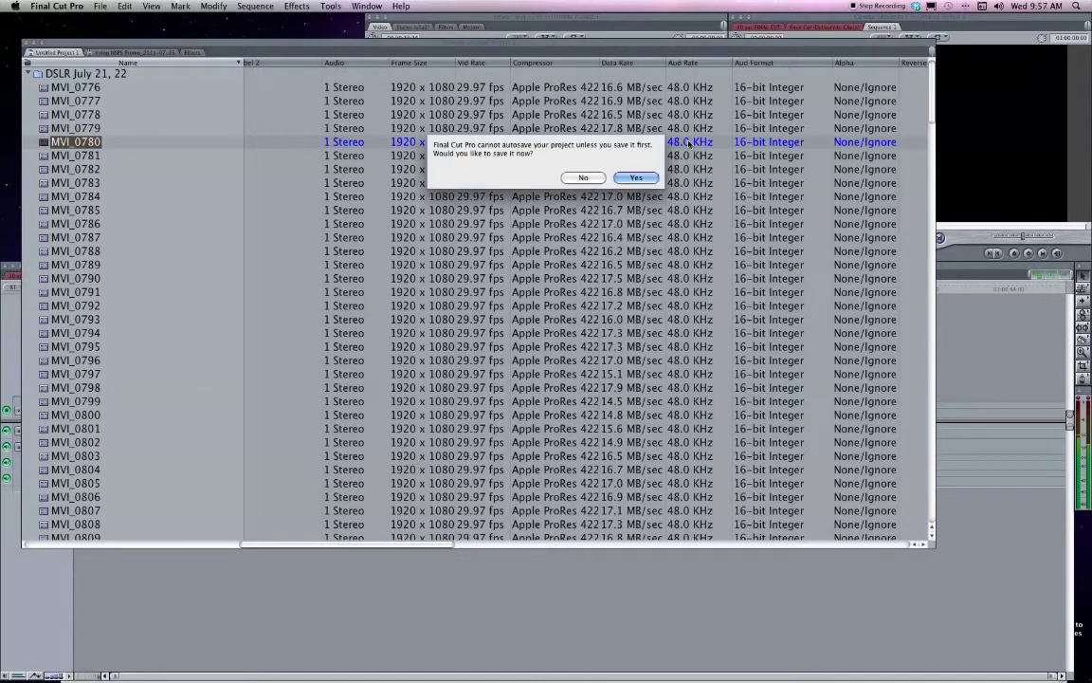
Decline saving, move the Log Note column after Name, and shrink the Browser back to compact.
{"action": "left_click", "coordinate": [583, 178]}
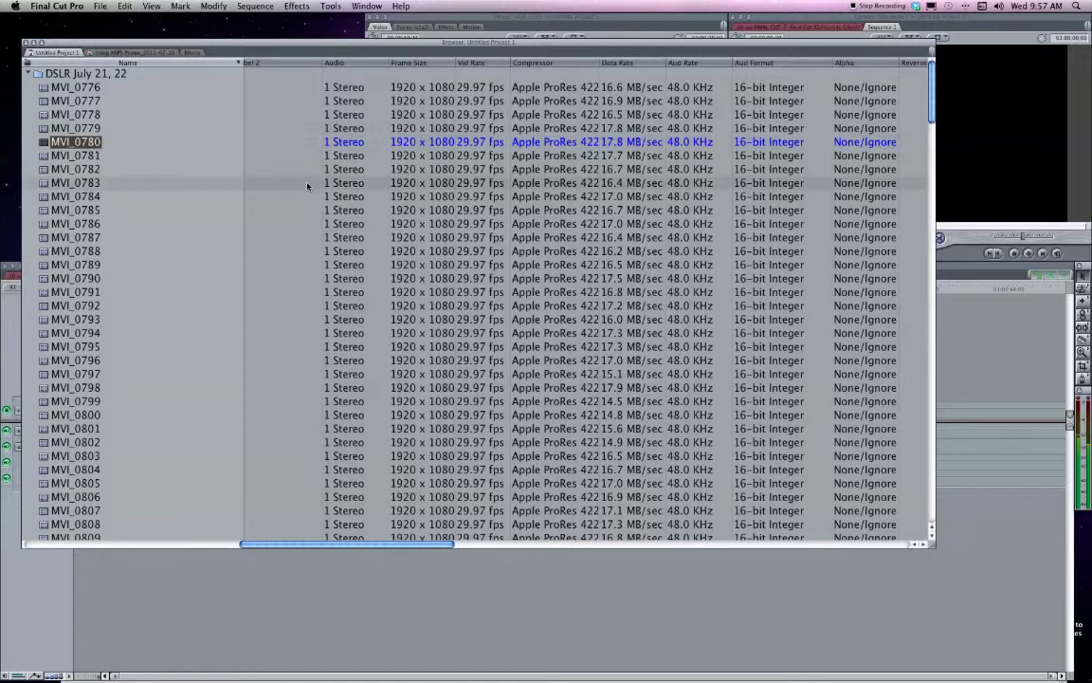
{"action": "scroll", "coordinate": [310, 178], "scroll_direction": "left", "scroll_amount": 5}
{"action": "scroll", "coordinate": [309, 187], "scroll_direction": "left", "scroll_amount": 6}
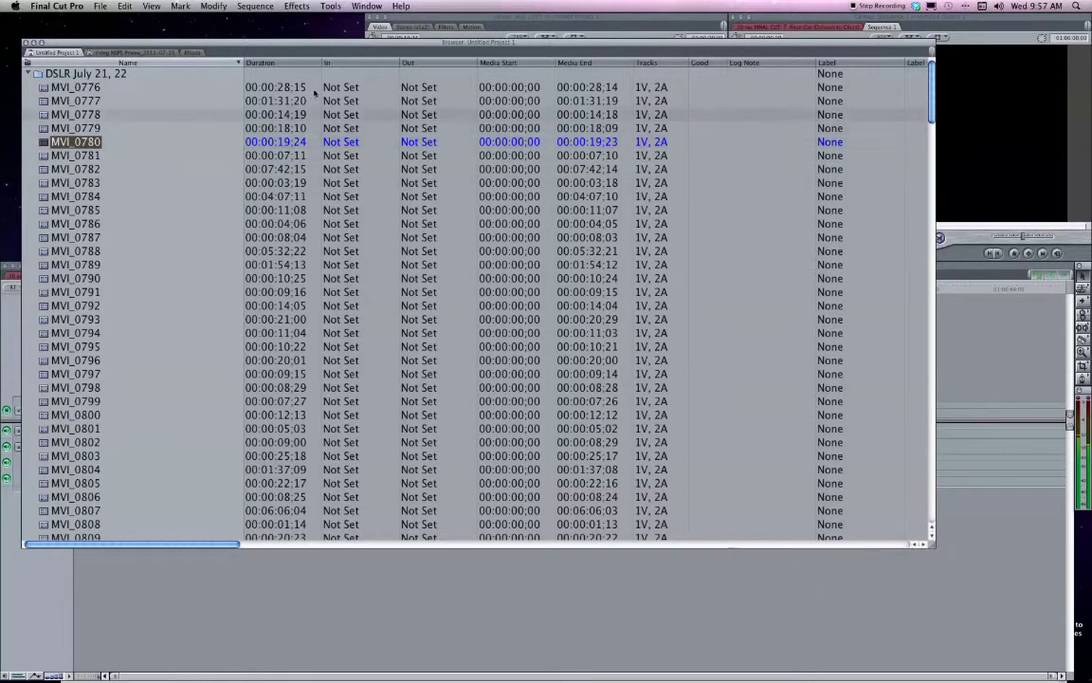
{"action": "left_click", "coordinate": [757, 64]}
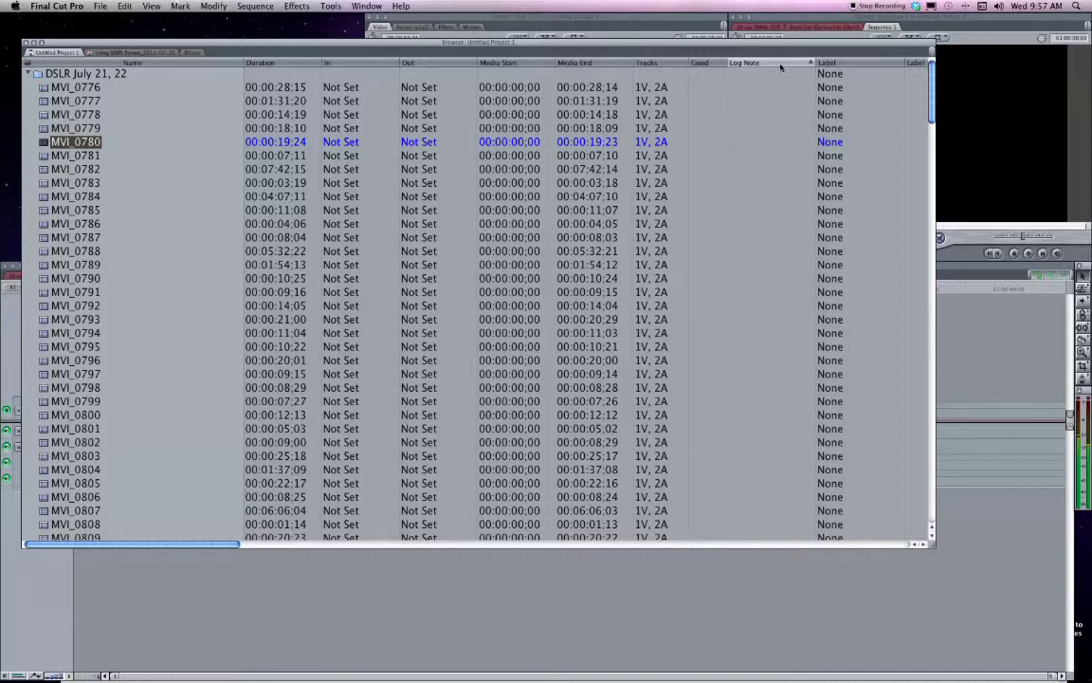
{"action": "left_click_drag", "start_coordinate": [780, 63], "coordinate": [284, 67]}
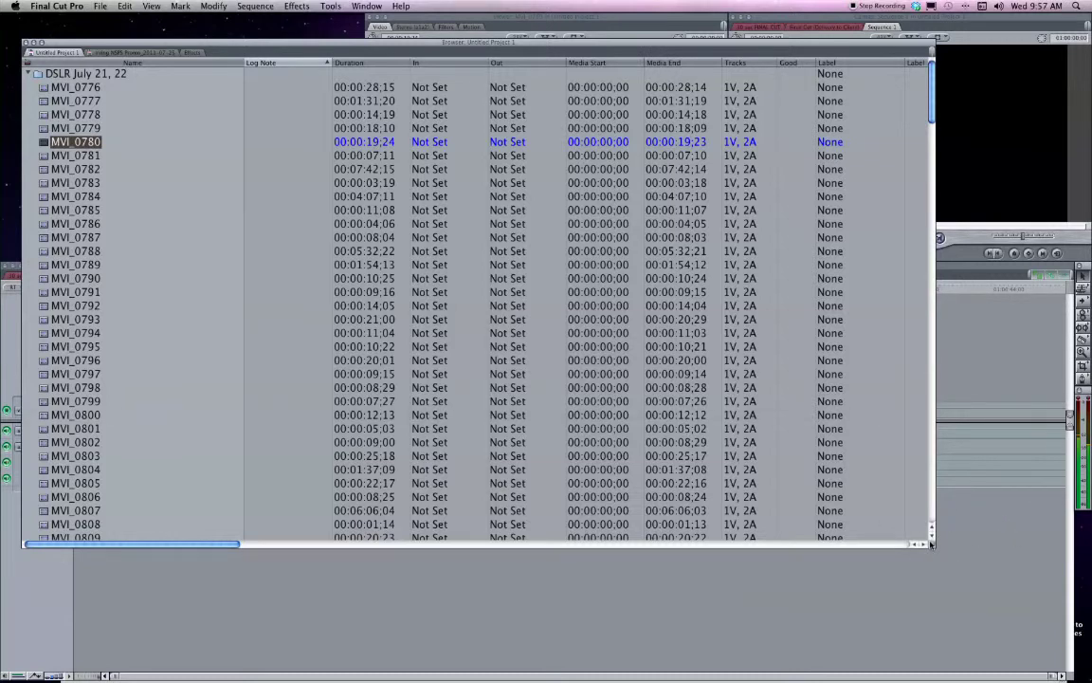
{"action": "left_click_drag", "start_coordinate": [930, 546], "coordinate": [325, 322]}
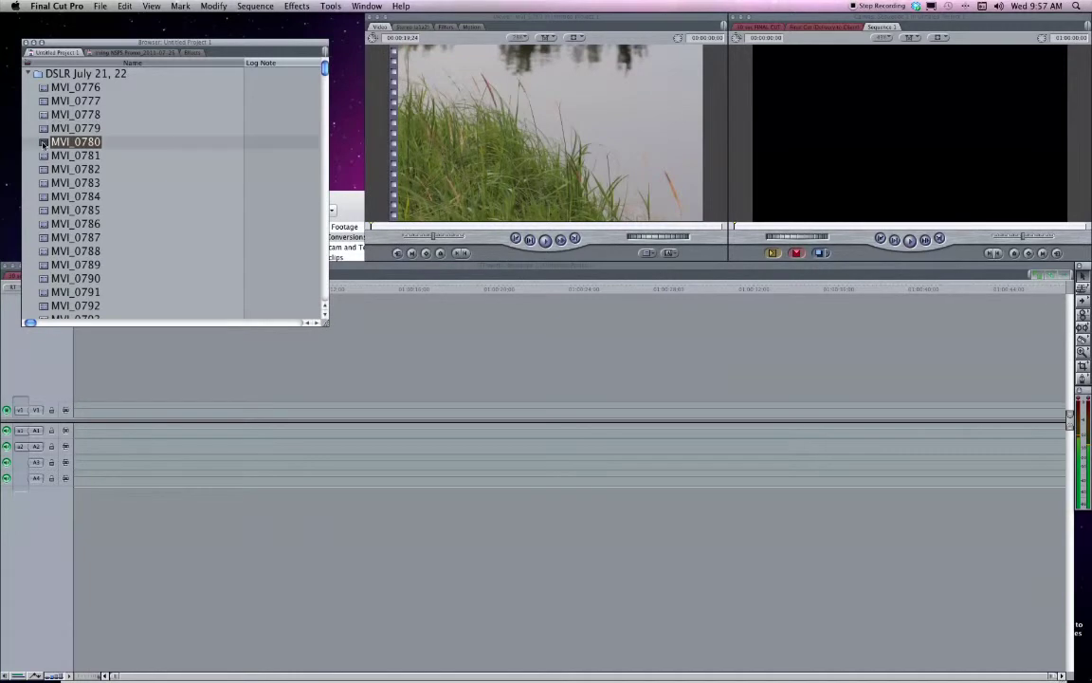
Play MVI_0780 and give it the log note 'pan up river'.
{"action": "double_click", "coordinate": [42, 142]}
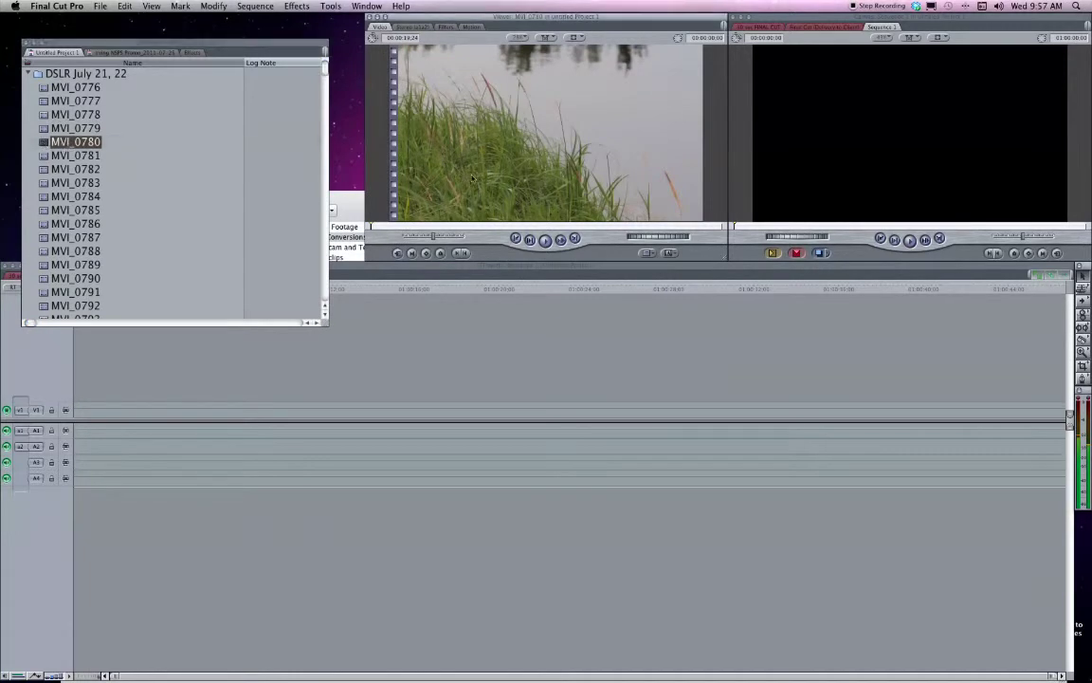
{"action": "key", "text": "space"}
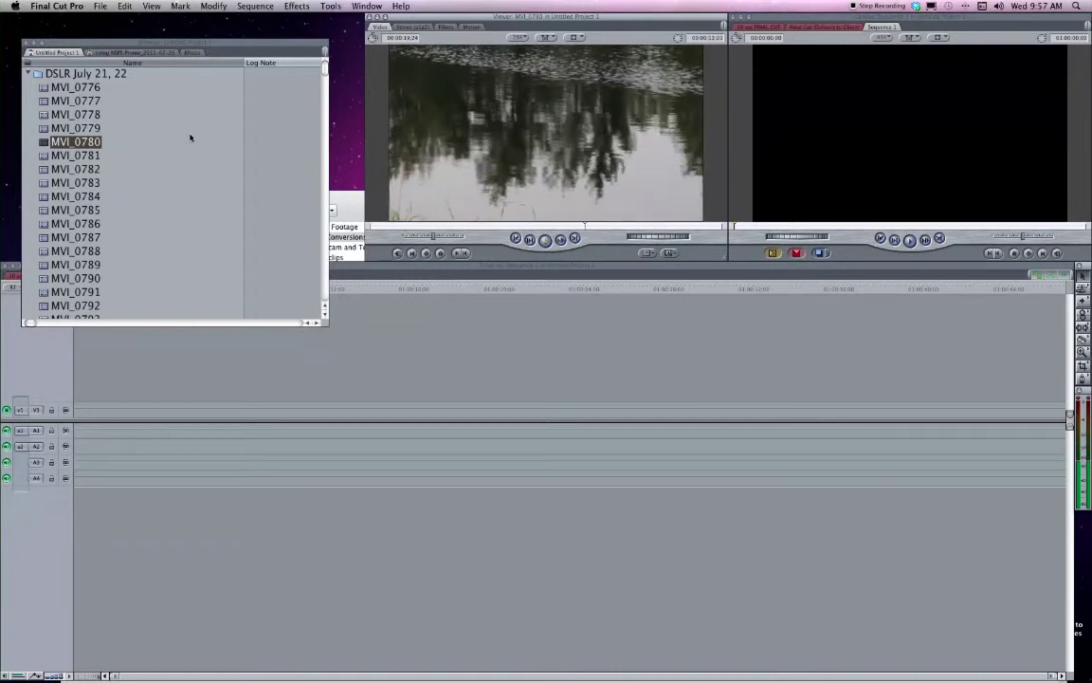
{"action": "left_click", "coordinate": [256, 145]}
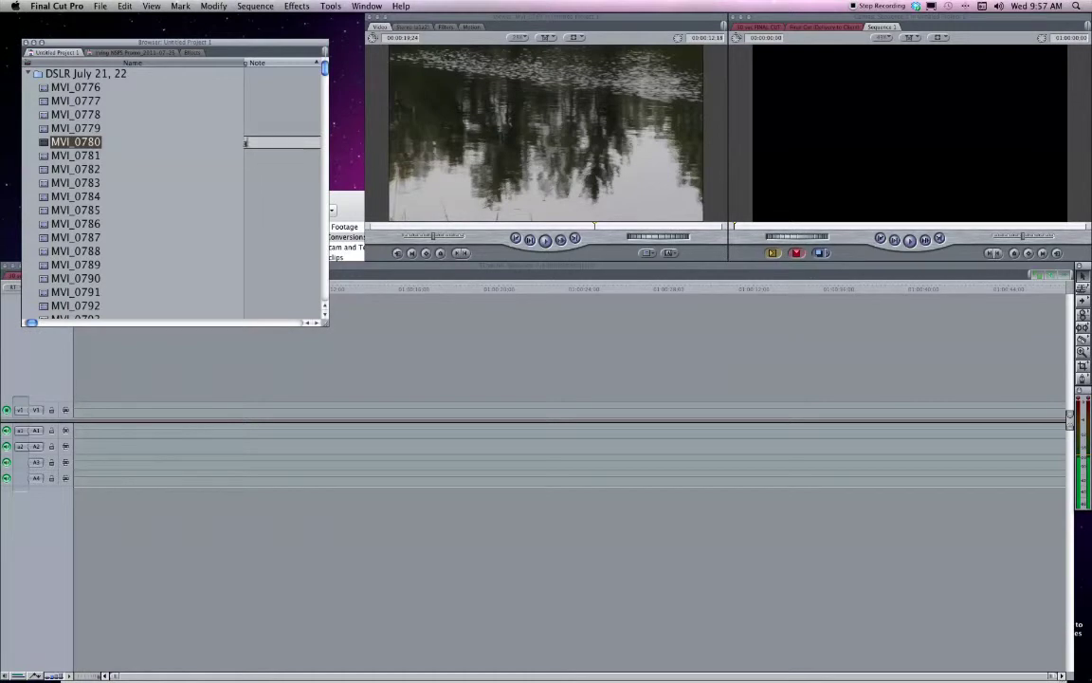
{"action": "type", "text": "an up river"}
{"action": "key", "text": "Return"}
Widen the Browser enough to reveal the Duration column.
{"action": "scroll", "coordinate": [283, 224], "scroll_direction": "left", "scroll_amount": 1}
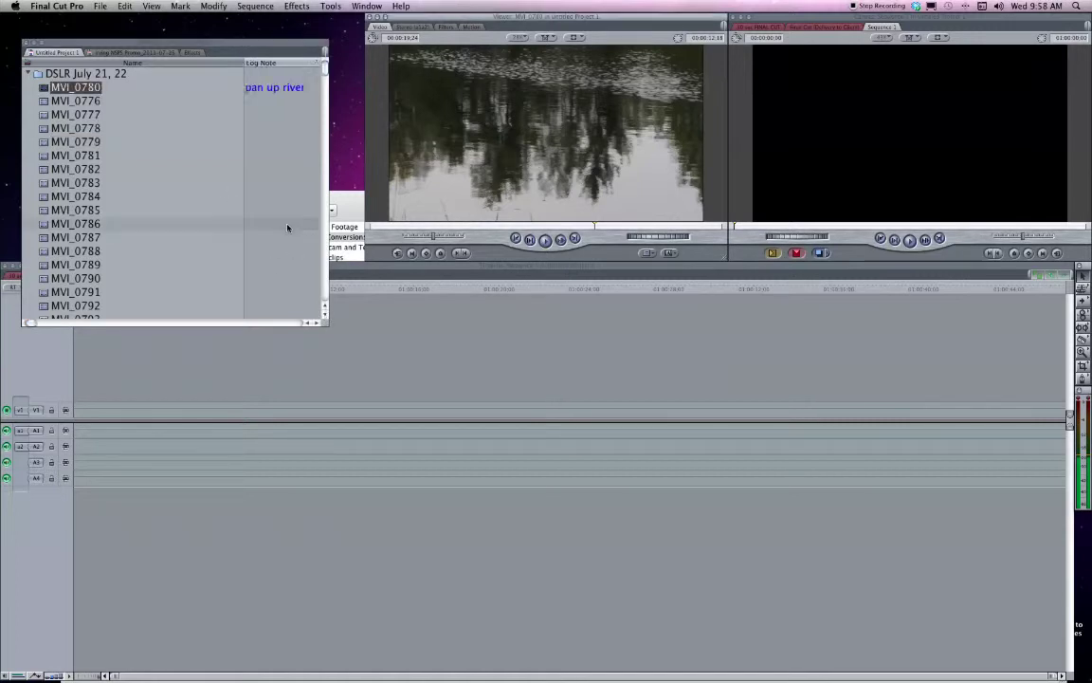
{"action": "left_click", "coordinate": [325, 326]}
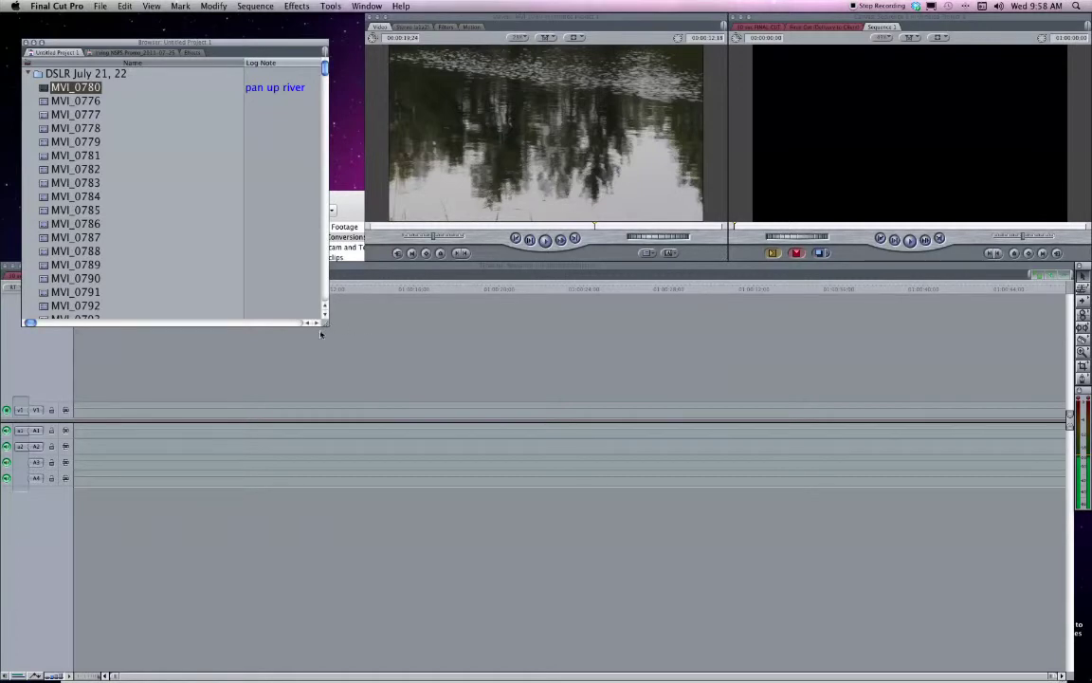
{"action": "left_click_drag", "start_coordinate": [325, 325], "coordinate": [393, 334]}
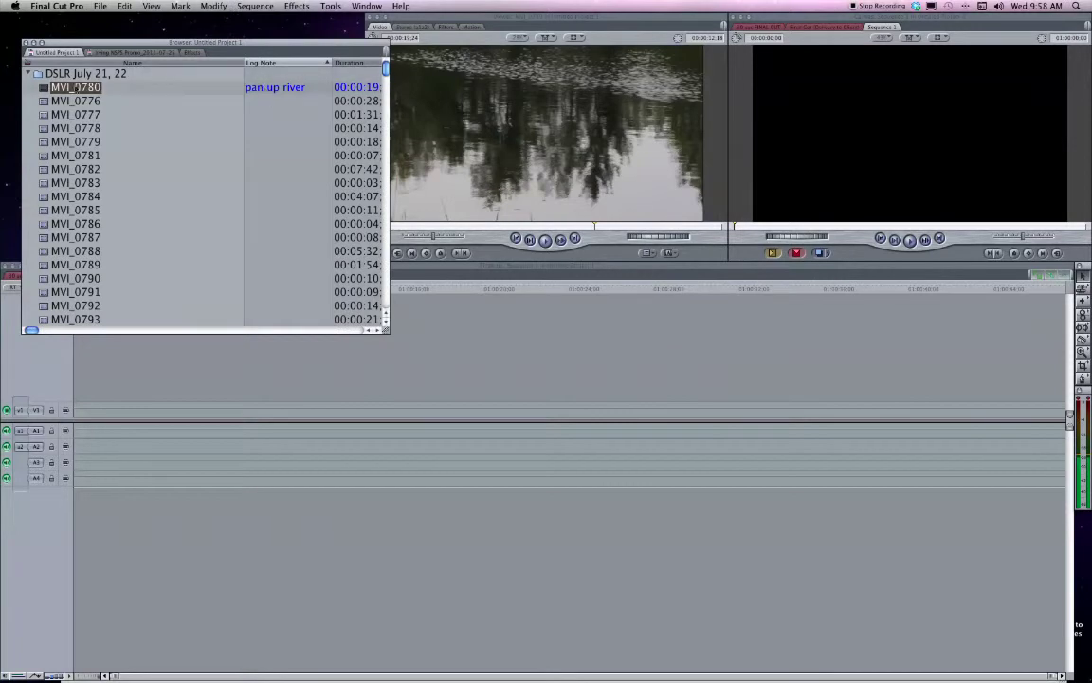
Review MVI_0776 in the Viewer and give it the log note 'family in garden'.
{"action": "double_click", "coordinate": [46, 100]}
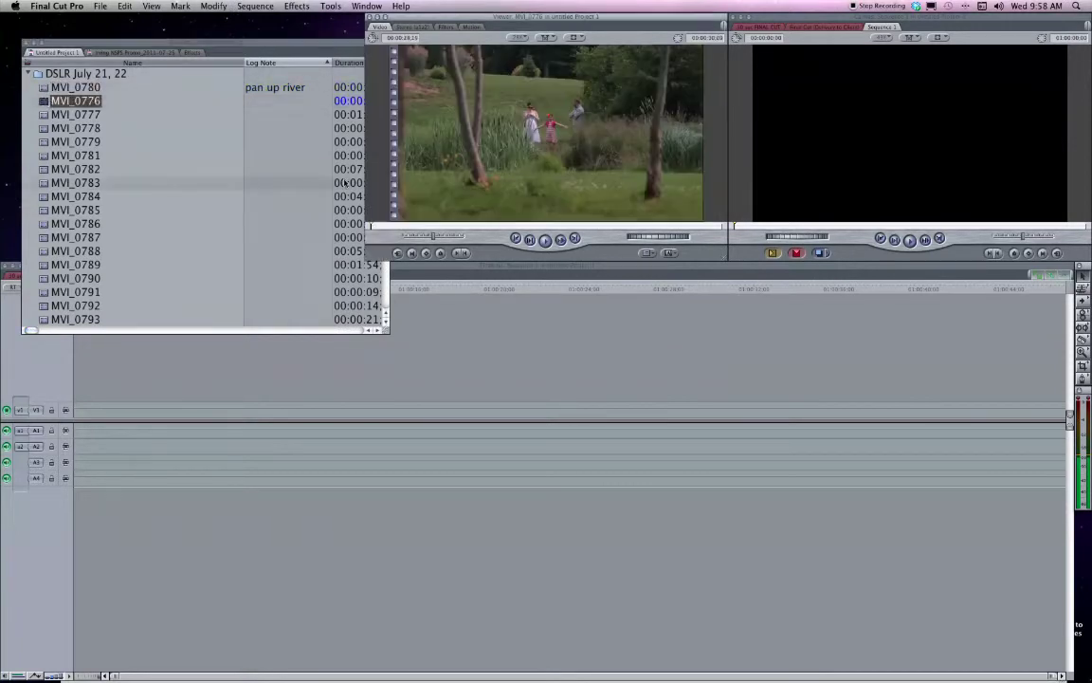
{"action": "left_click_drag", "start_coordinate": [388, 226], "coordinate": [585, 230]}
{"action": "key", "text": "space"}
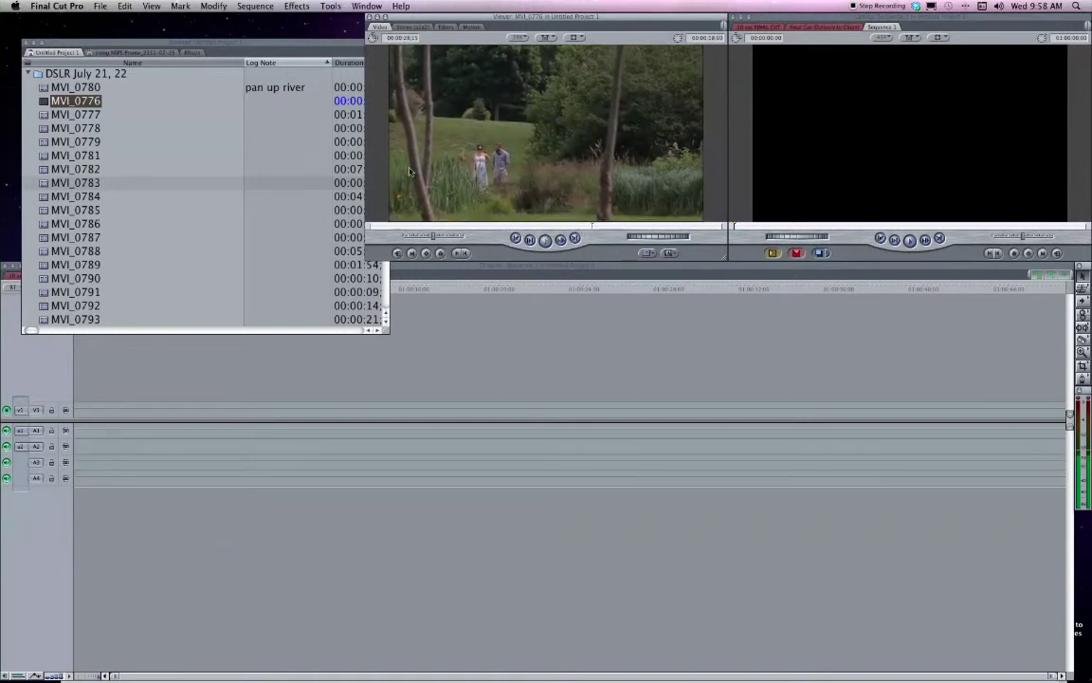
{"action": "left_click", "coordinate": [268, 102]}
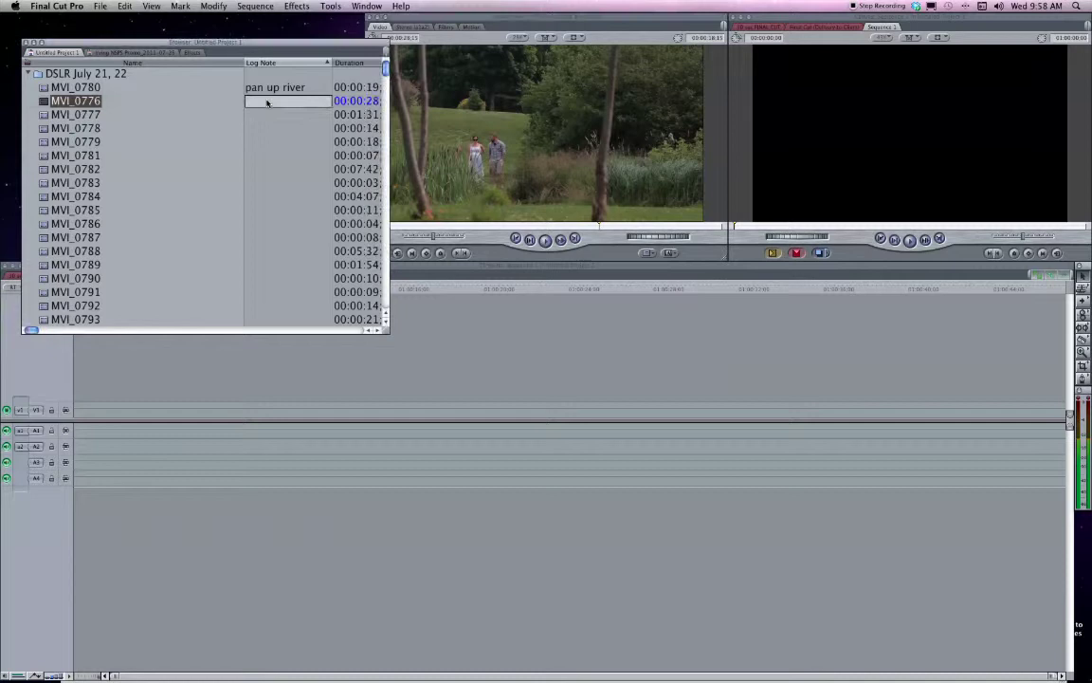
{"action": "type", "text": "family in garden"}
{"action": "key", "text": "Return"}
{"action": "key", "text": "Return"}
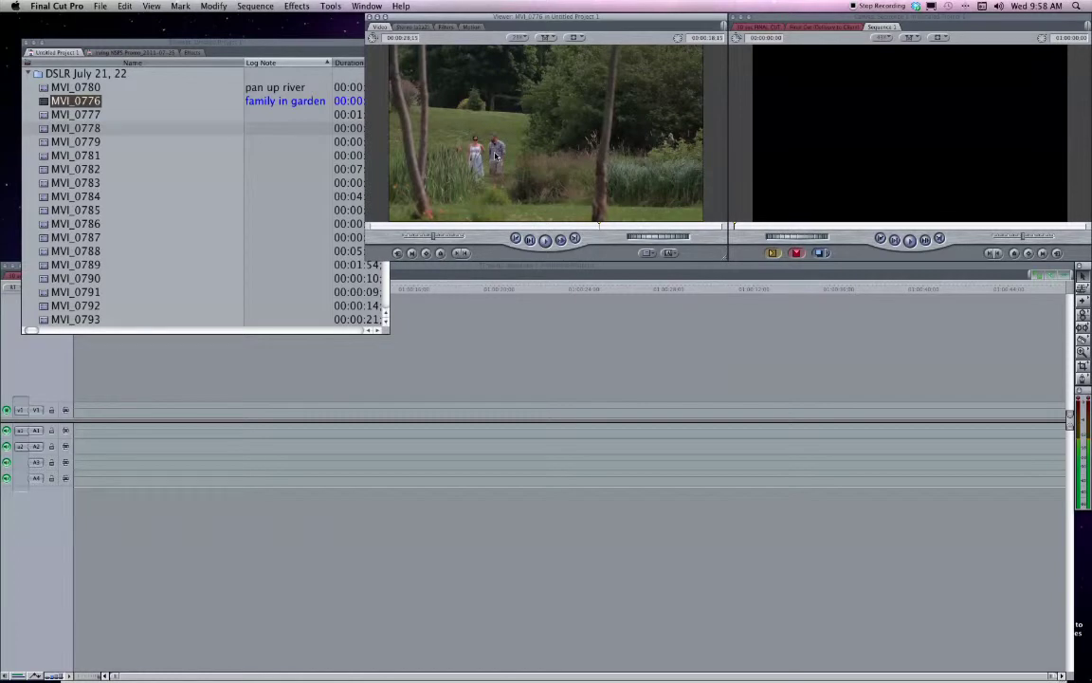
{"action": "left_click", "coordinate": [117, 165]}
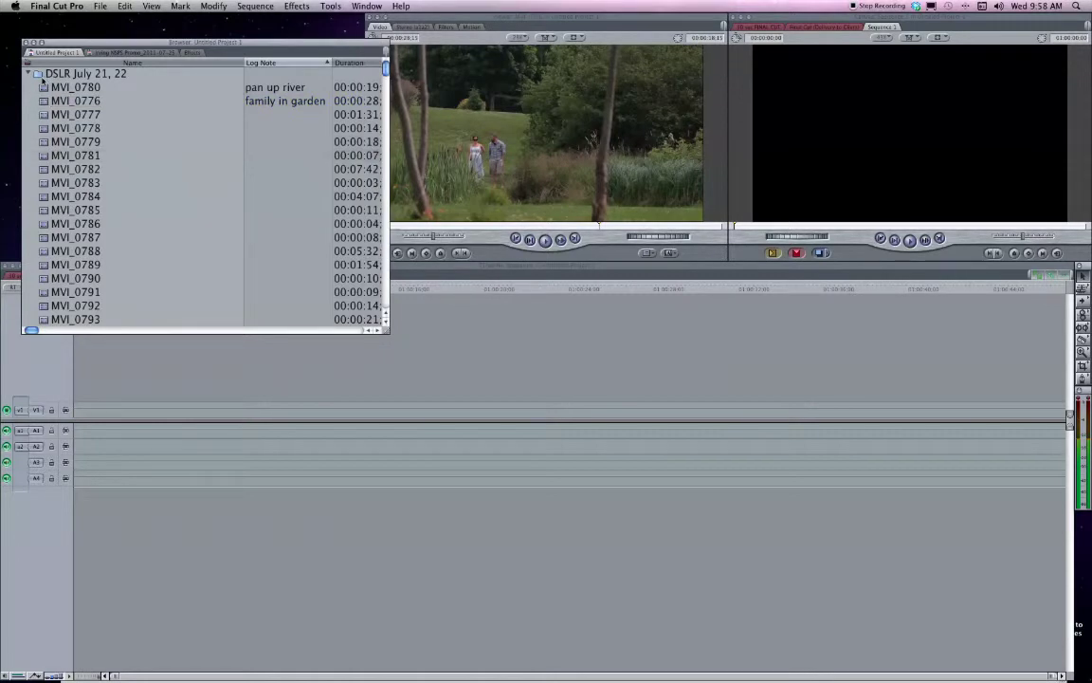
Create a new bin named 'Family in Garden' via File > New > Bin.
{"action": "left_click", "coordinate": [100, 7]}
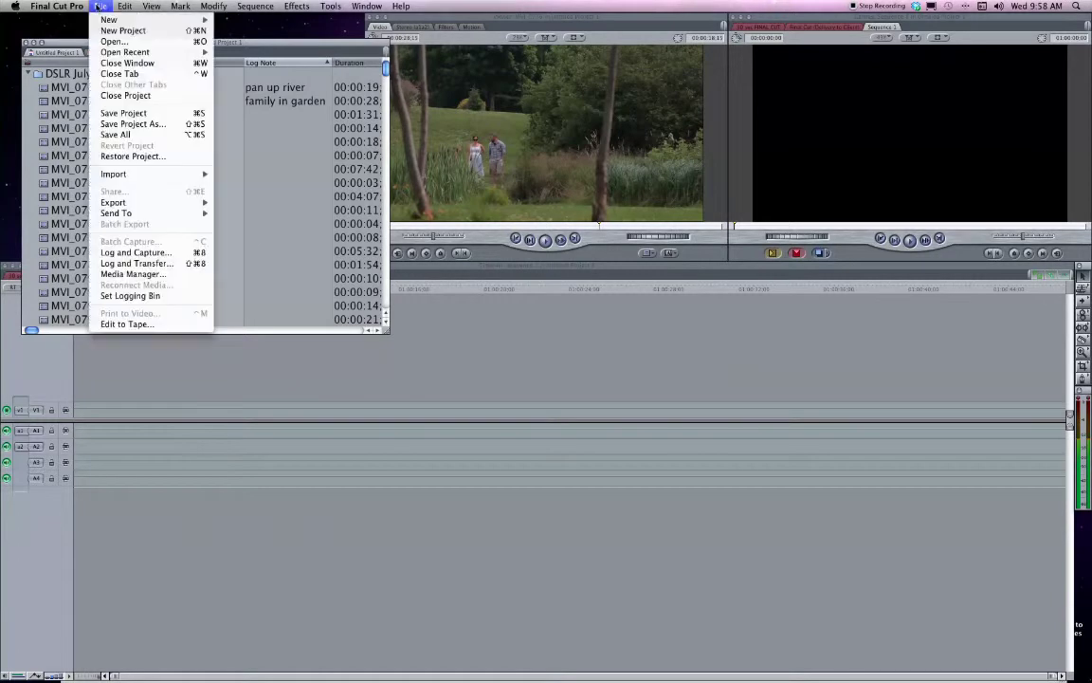
{"action": "mouse_move", "coordinate": [207, 20]}
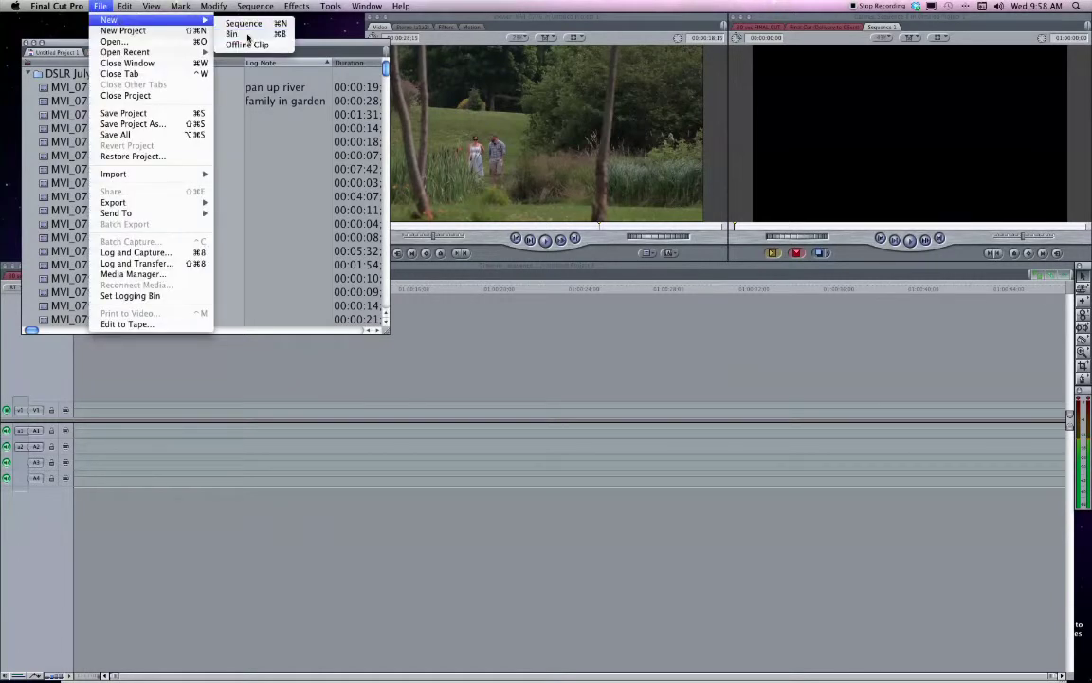
{"action": "left_click", "coordinate": [247, 38]}
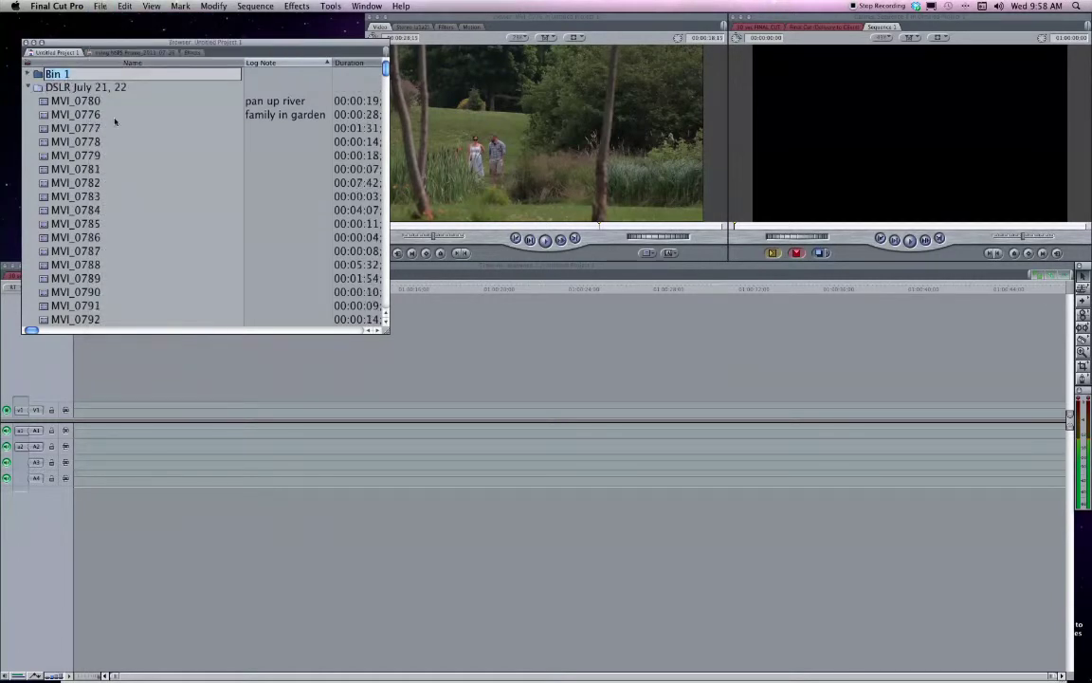
{"action": "type", "text": "Famil"}
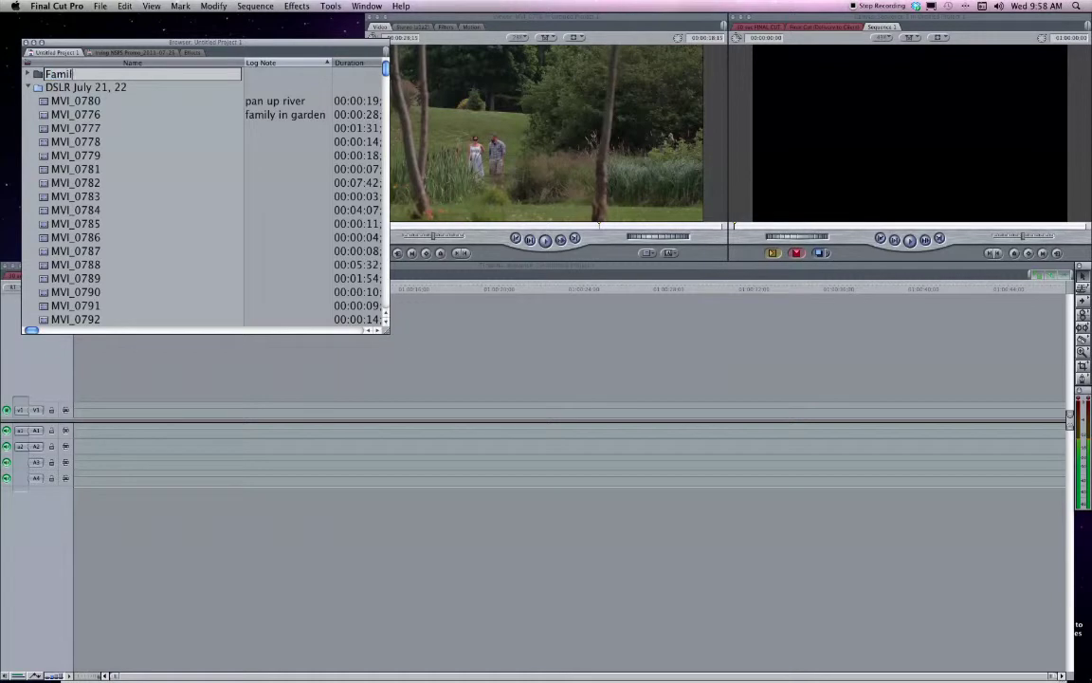
{"action": "type", "text": "y in Garden"}
{"action": "key", "text": "Return"}
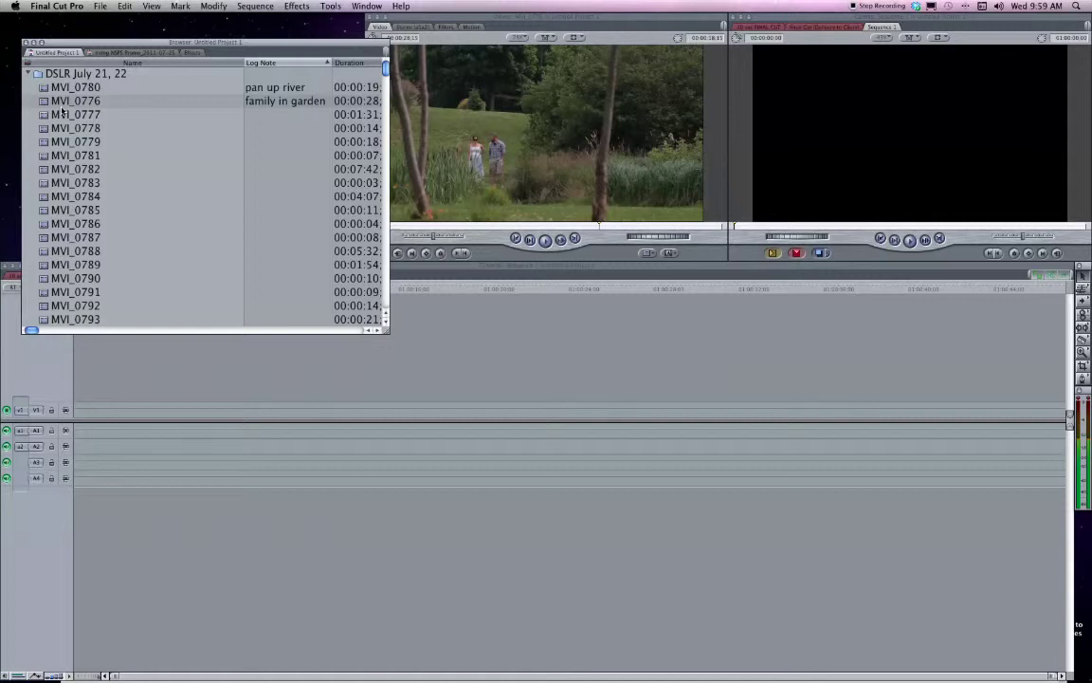
Open MVI_0777 in the Viewer and scrub to its Scene 9 Take 1 slate.
{"action": "left_click", "coordinate": [91, 114]}
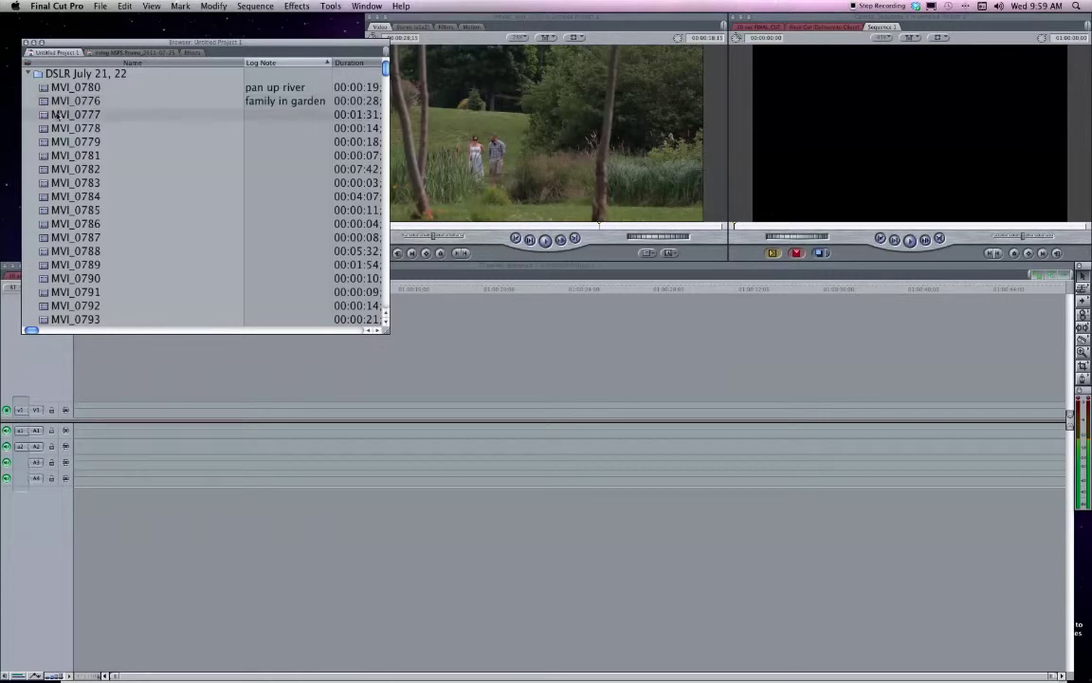
{"action": "double_click", "coordinate": [47, 115]}
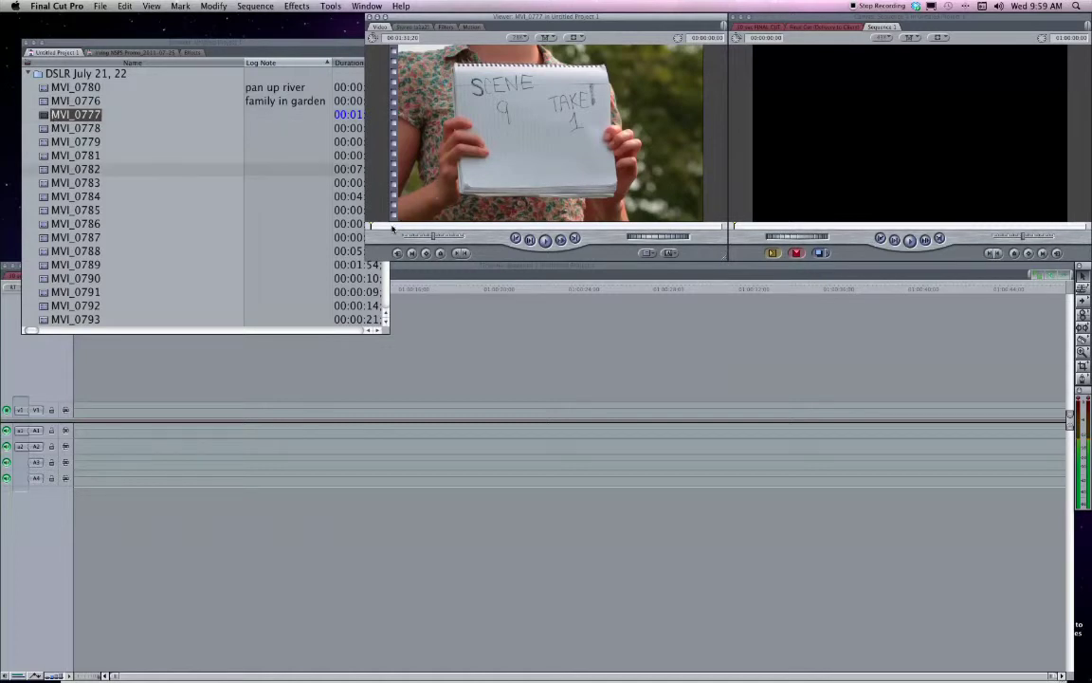
{"action": "mouse_move", "coordinate": [402, 225]}
{"action": "left_mouse_down"}
{"action": "mouse_move", "coordinate": [642, 234]}
{"action": "mouse_move", "coordinate": [394, 224]}
{"action": "left_mouse_up"}
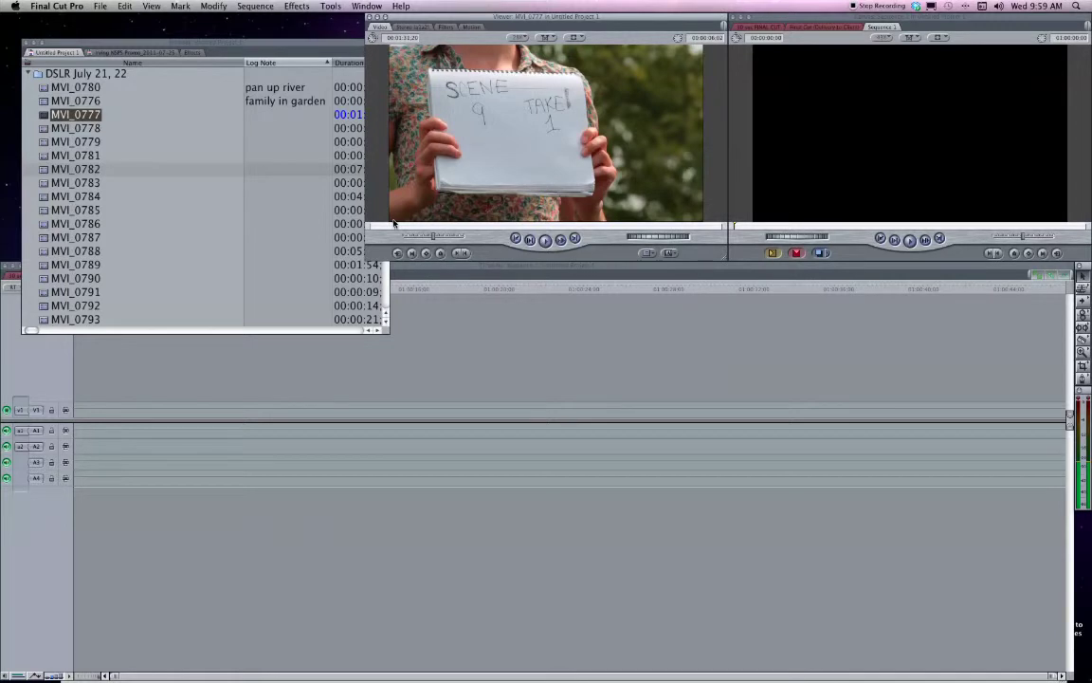
{"action": "mouse_move", "coordinate": [394, 224]}
{"action": "left_mouse_down"}
{"action": "mouse_move", "coordinate": [627, 227]}
{"action": "mouse_move", "coordinate": [395, 231]}
{"action": "left_mouse_up"}
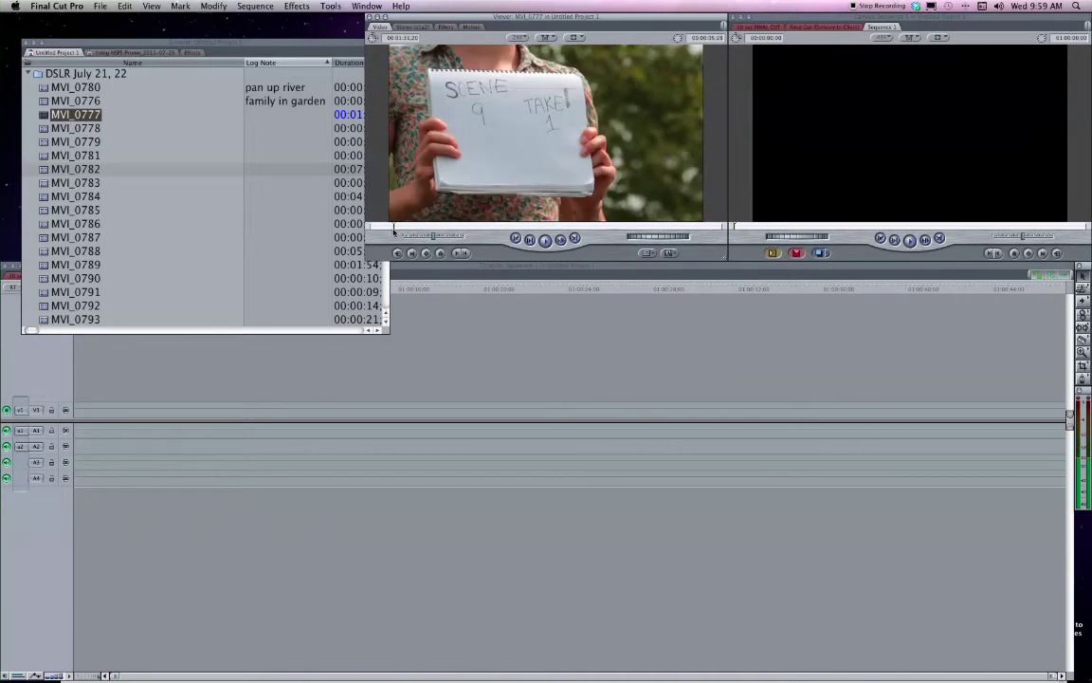
Give MVI_0777 the log note 'DSLRsc9tk1' and dismiss the autosave prompt without saving.
{"action": "left_click", "coordinate": [253, 115]}
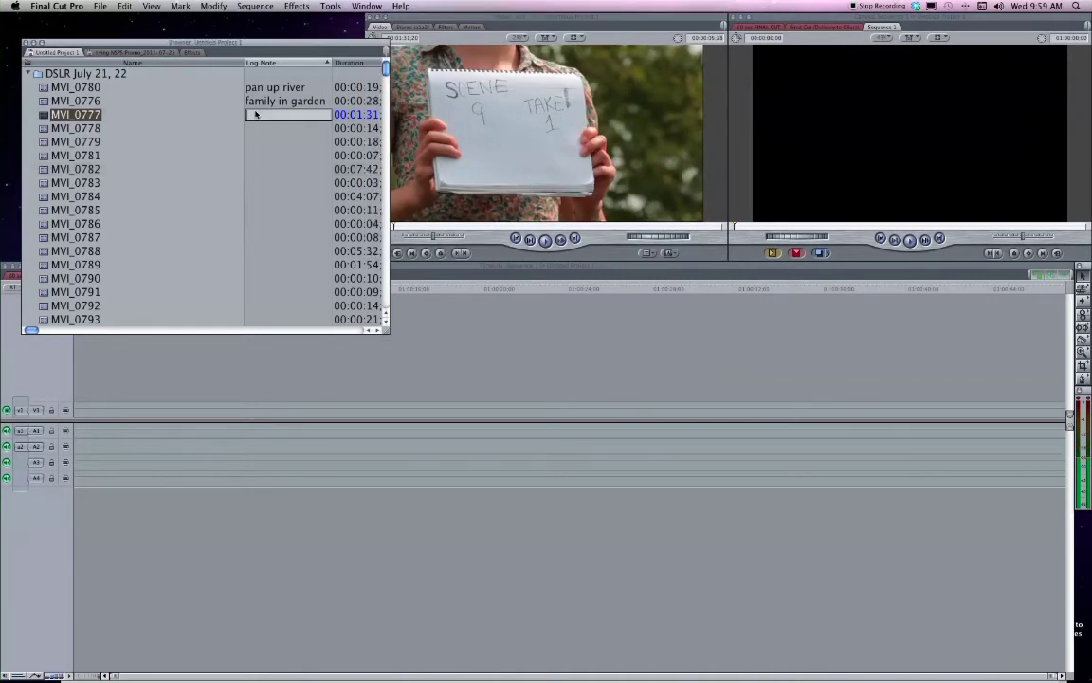
{"action": "type", "text": "DSLRsc9tk1"}
{"action": "left_click", "coordinate": [144, 119]}
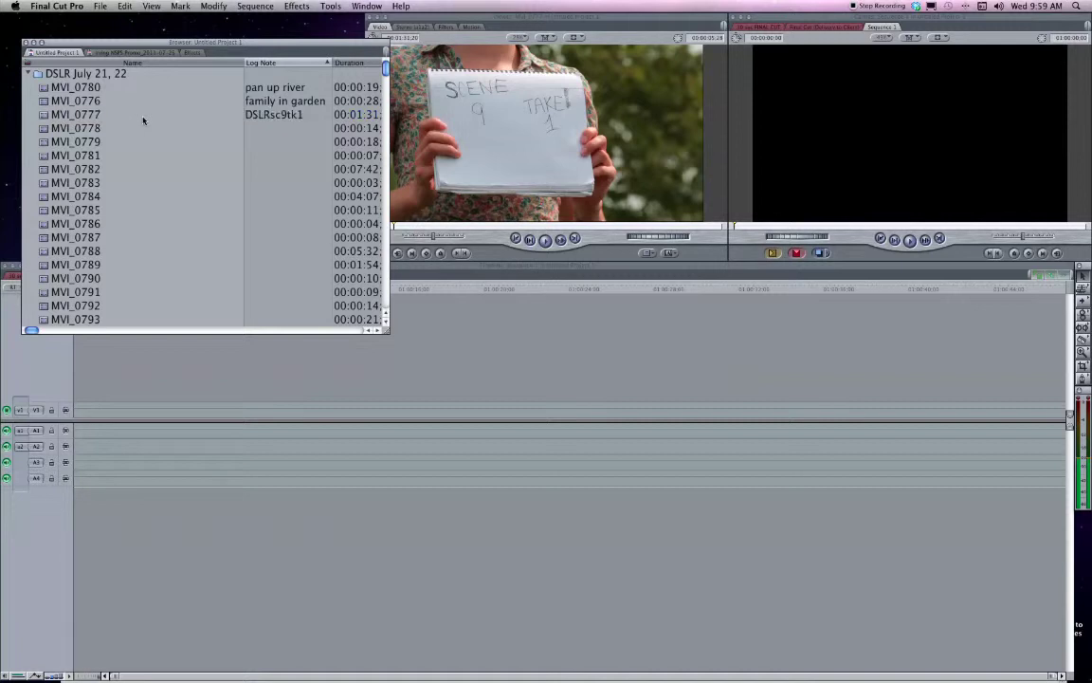
{"action": "left_click", "coordinate": [49, 114]}
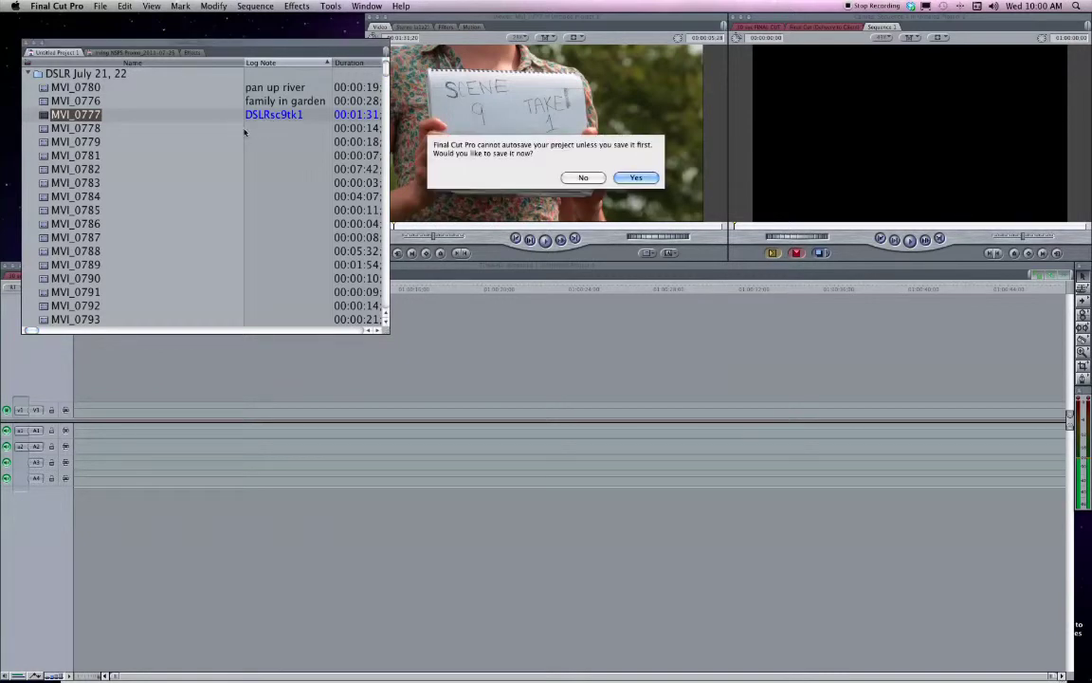
{"action": "key", "text": "Escape"}
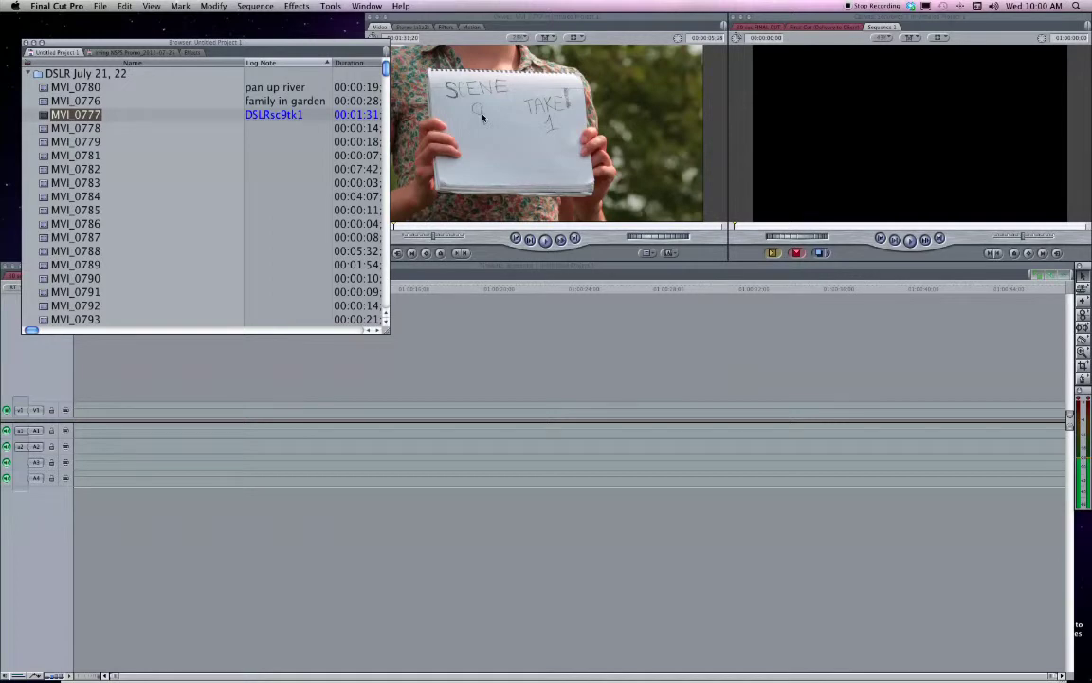
Scrub MVI_0778 to the family shot, log it as 'river, pan to fallmily', then select MVI_0779.
{"action": "double_click", "coordinate": [76, 128]}
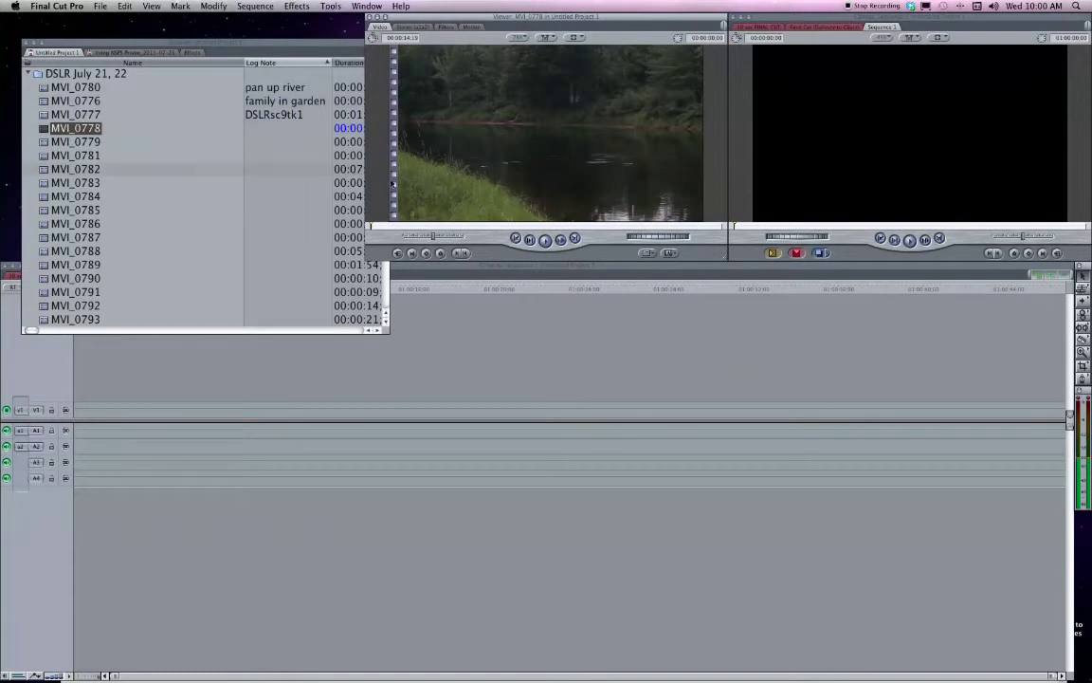
{"action": "left_click_drag", "start_coordinate": [447, 230], "coordinate": [624, 234]}
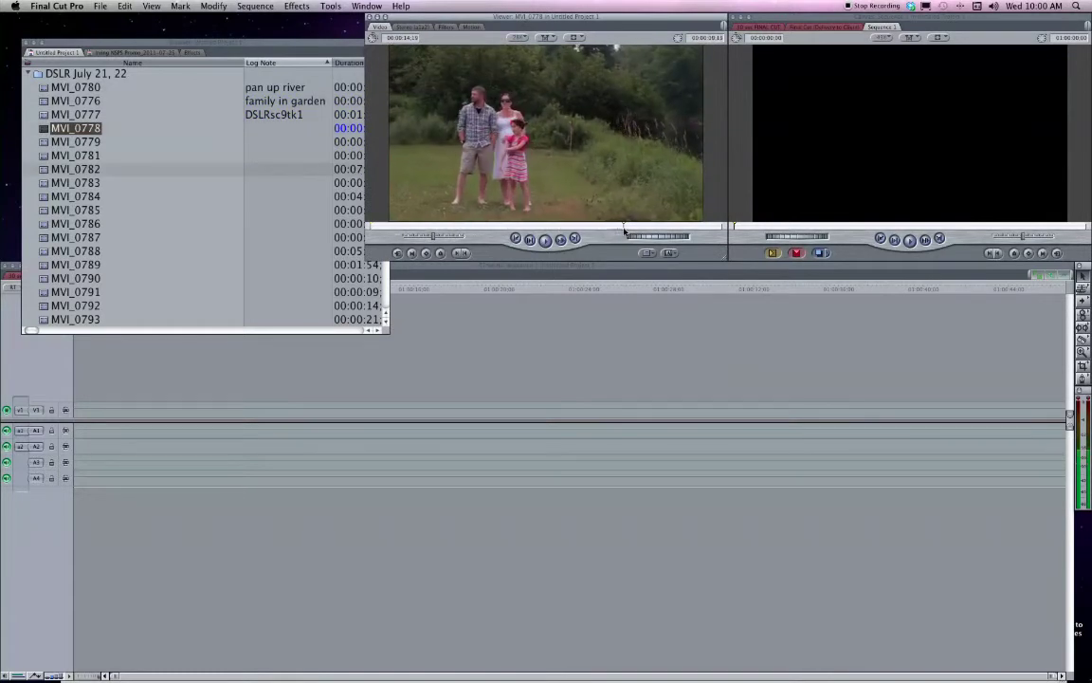
{"action": "left_click", "coordinate": [279, 129]}
{"action": "type", "text": "river,"}
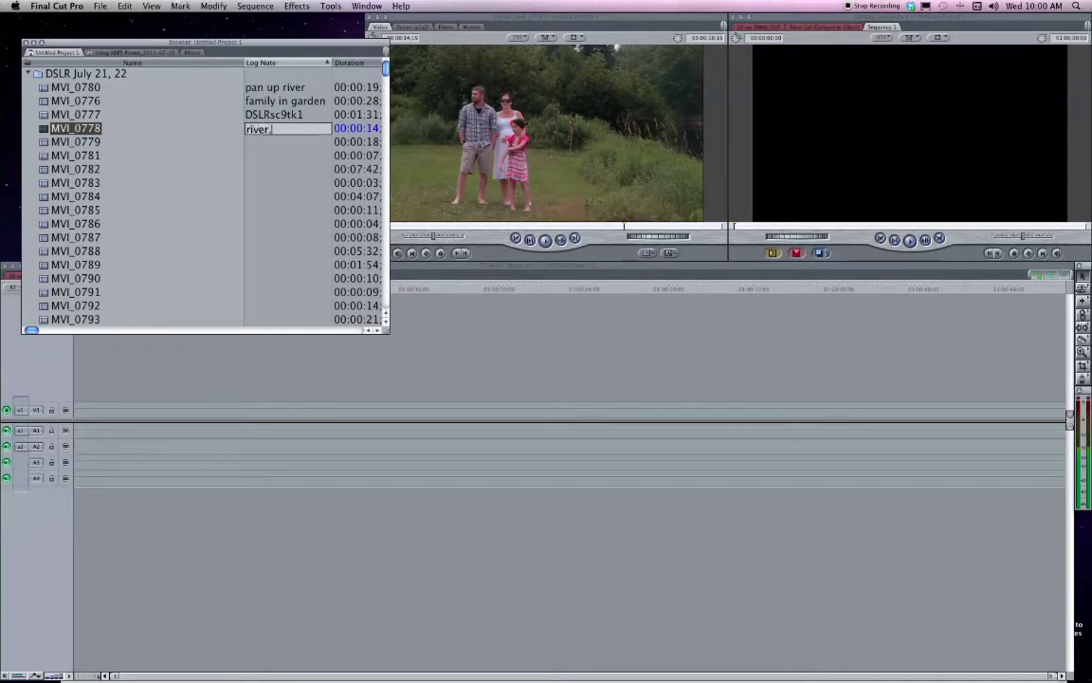
{"action": "type", "text": " pan to fall"}
{"action": "type", "text": "mily"}
{"action": "key", "text": "Return"}
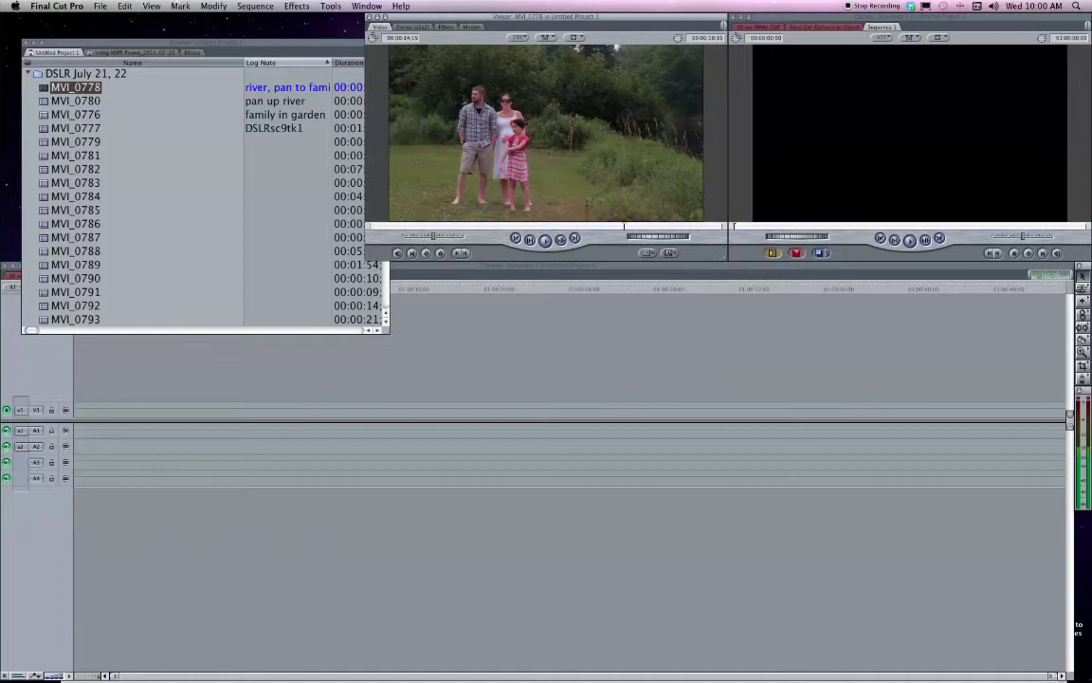
{"action": "left_click", "coordinate": [54, 144]}
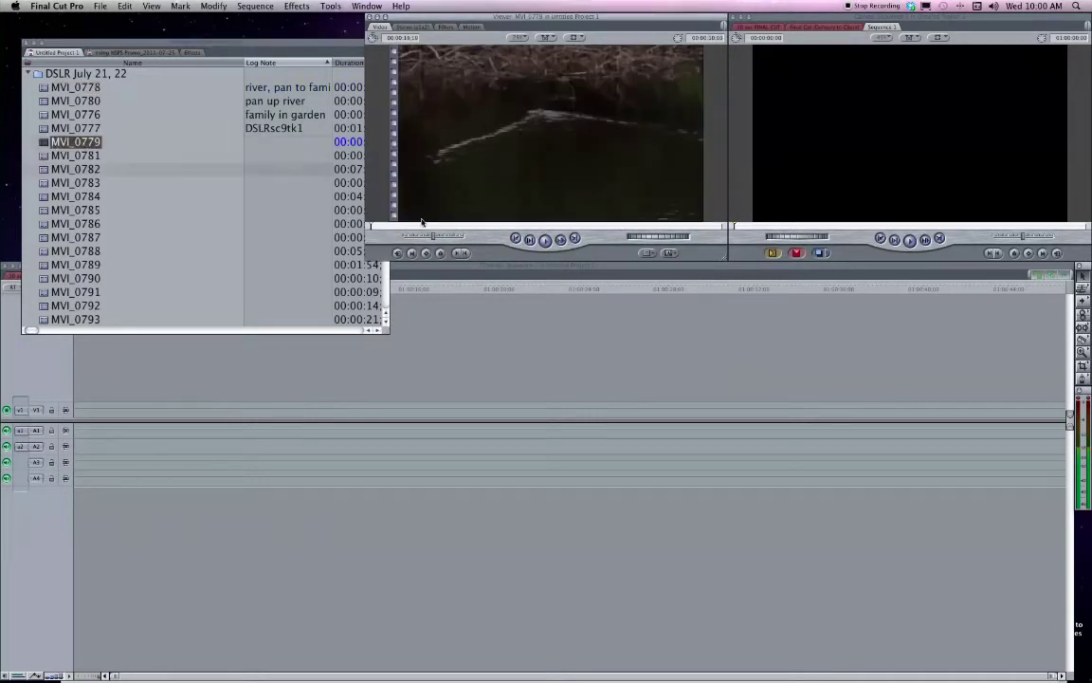
Preview clips MVI_0782 through MVI_0800 to check their content.
{"action": "left_click", "coordinate": [46, 171]}
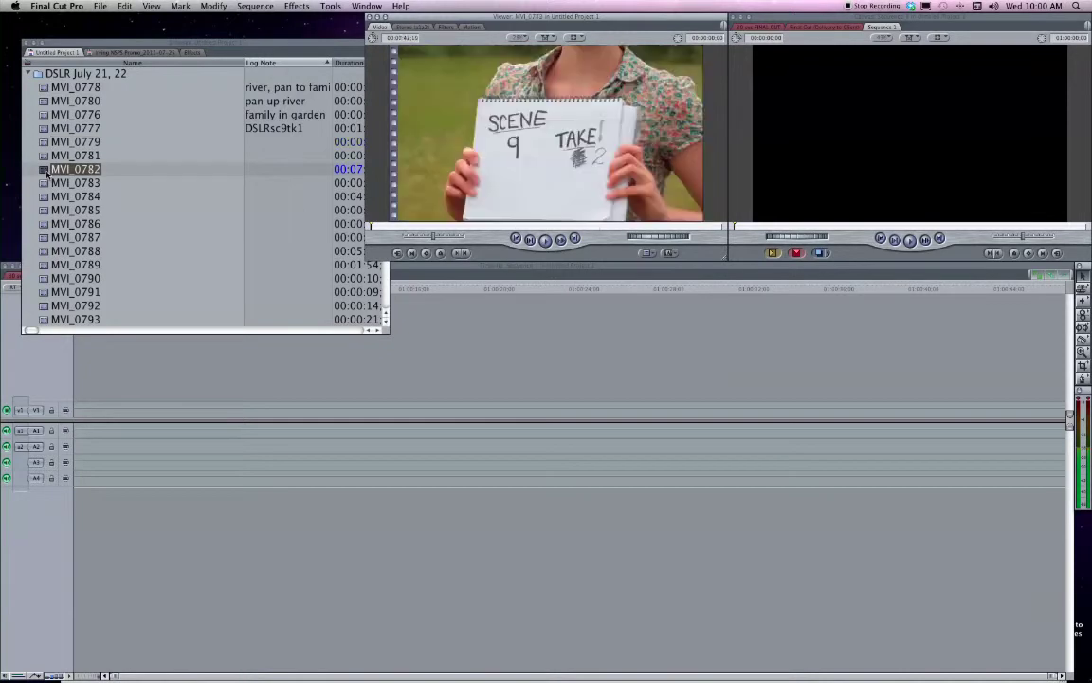
{"action": "left_click", "coordinate": [46, 182]}
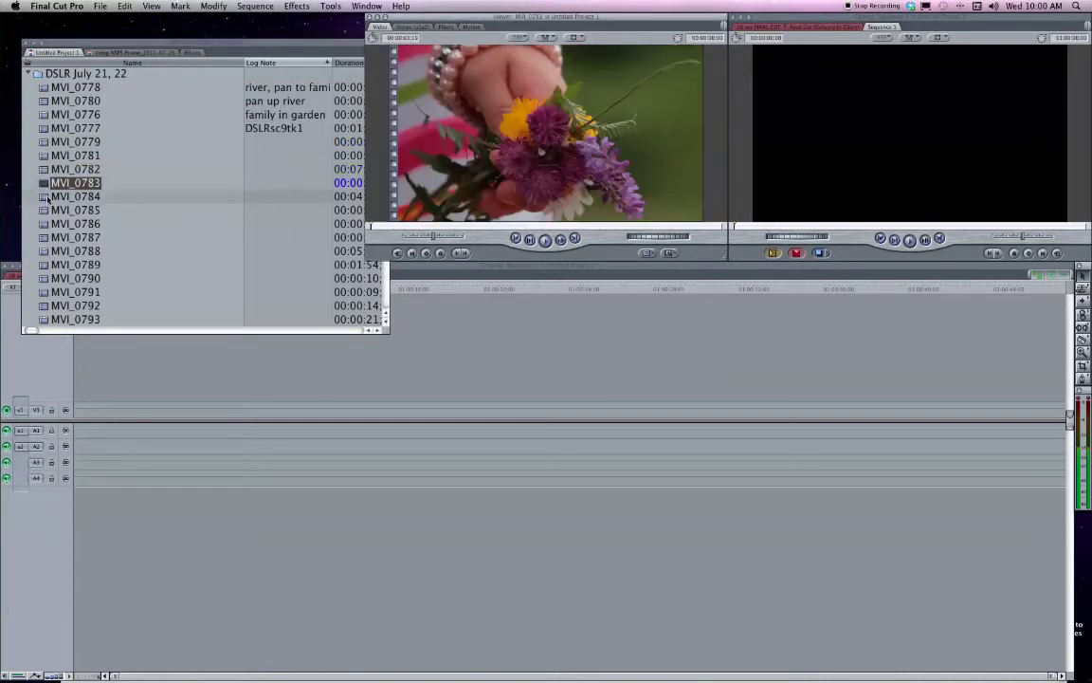
{"action": "scroll", "coordinate": [47, 194], "scroll_direction": "down", "scroll_amount": 5}
{"action": "scroll", "coordinate": [48, 196], "scroll_direction": "down", "scroll_amount": 1}
{"action": "left_click", "coordinate": [47, 197]}
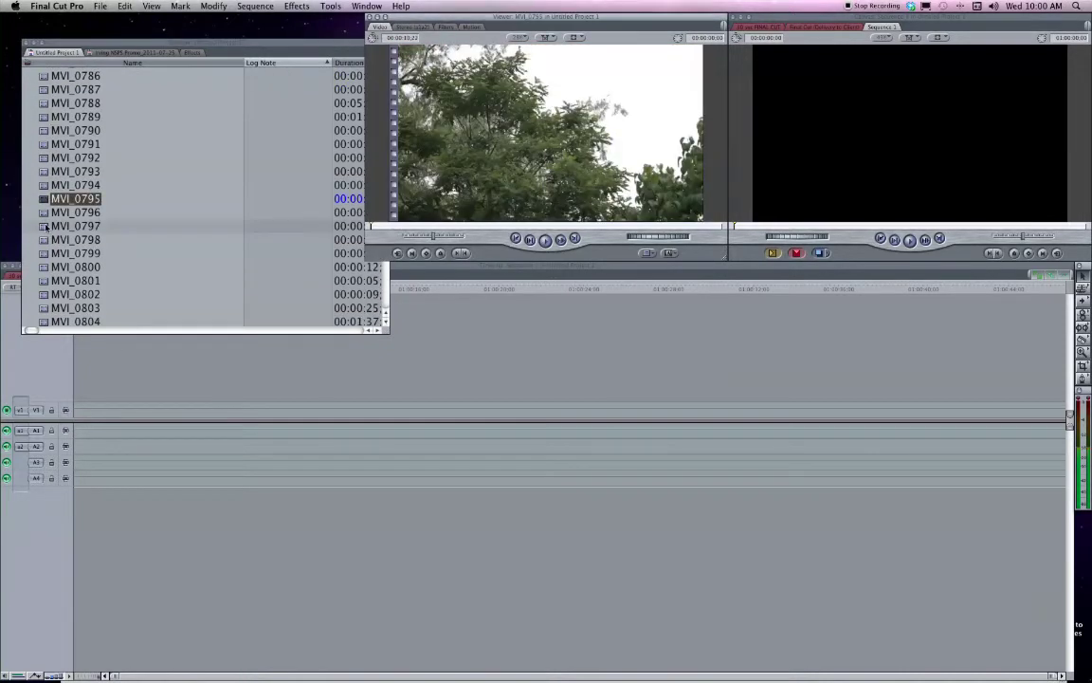
{"action": "left_click", "coordinate": [45, 225]}
{"action": "left_click", "coordinate": [44, 254]}
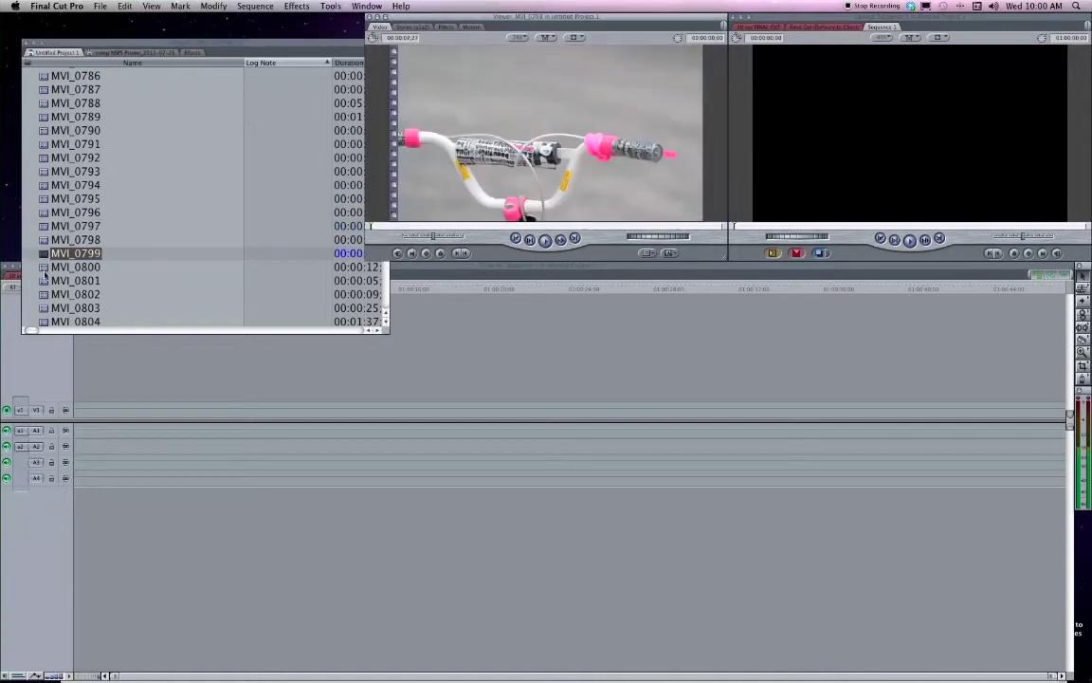
{"action": "left_click", "coordinate": [44, 267]}
{"action": "scroll", "coordinate": [45, 274], "scroll_direction": "down", "scroll_amount": 2}
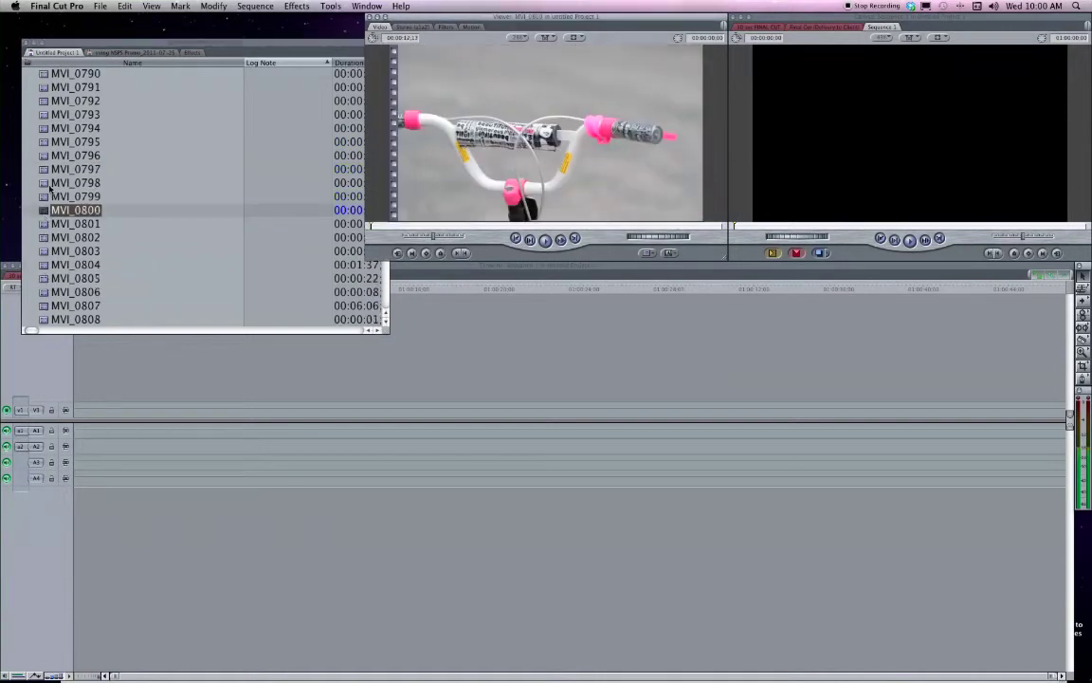
{"action": "left_click", "coordinate": [47, 195]}
Give MVI_0798 the log note 'bike handle bar CU'.
{"action": "left_click", "coordinate": [42, 183]}
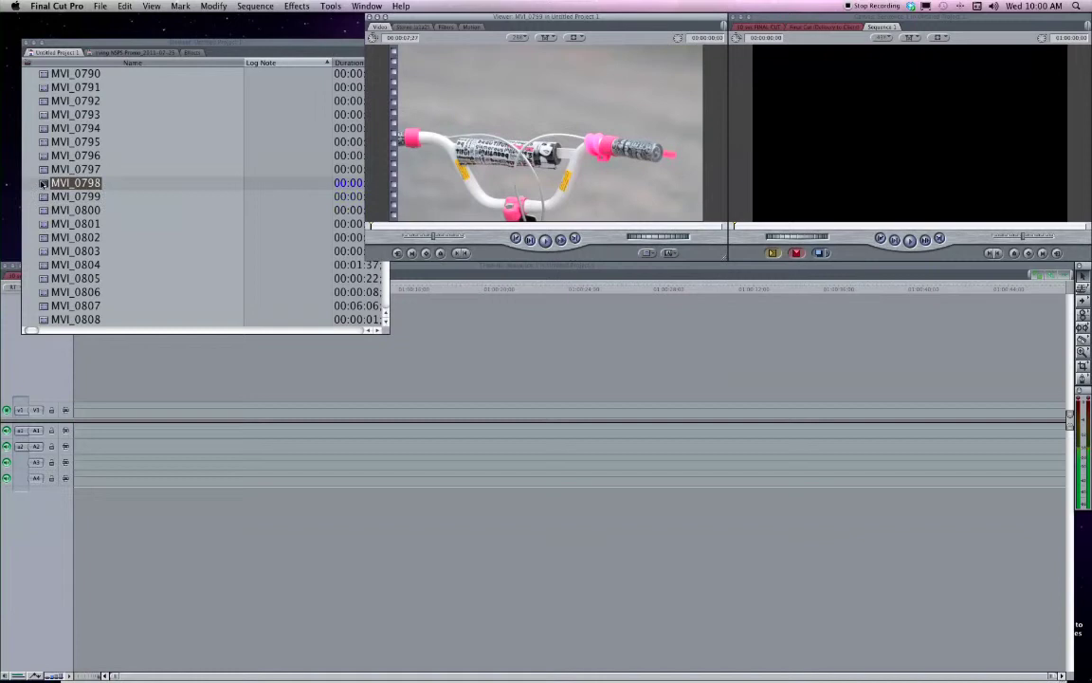
{"action": "left_click", "coordinate": [271, 187]}
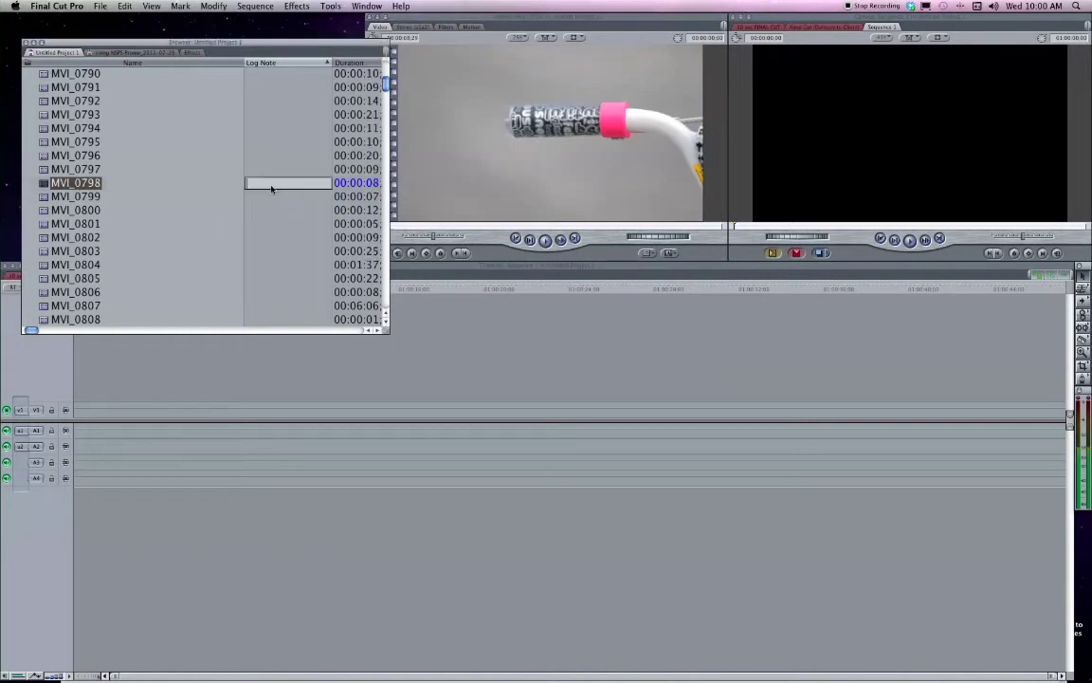
{"action": "type", "text": "bike handle bar CU"}
Commit the MVI_0798 note and preview clips MVI_0799 through the barn-wall clip MVI_0809.
{"action": "left_click", "coordinate": [83, 198]}
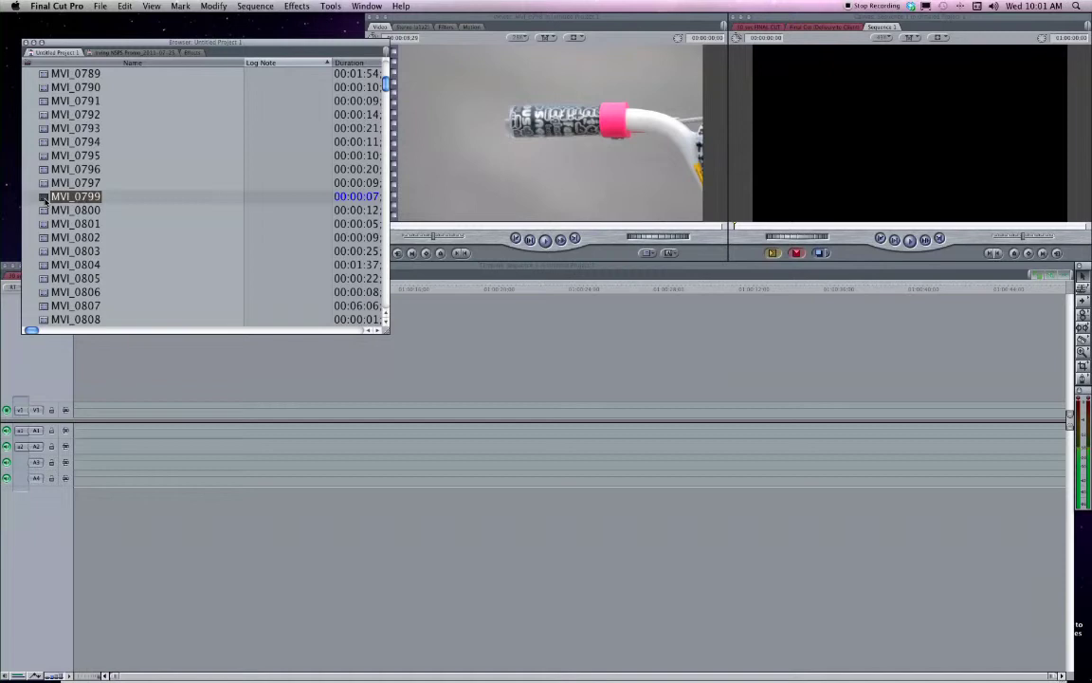
{"action": "double_click", "coordinate": [43, 199]}
{"action": "double_click", "coordinate": [44, 225]}
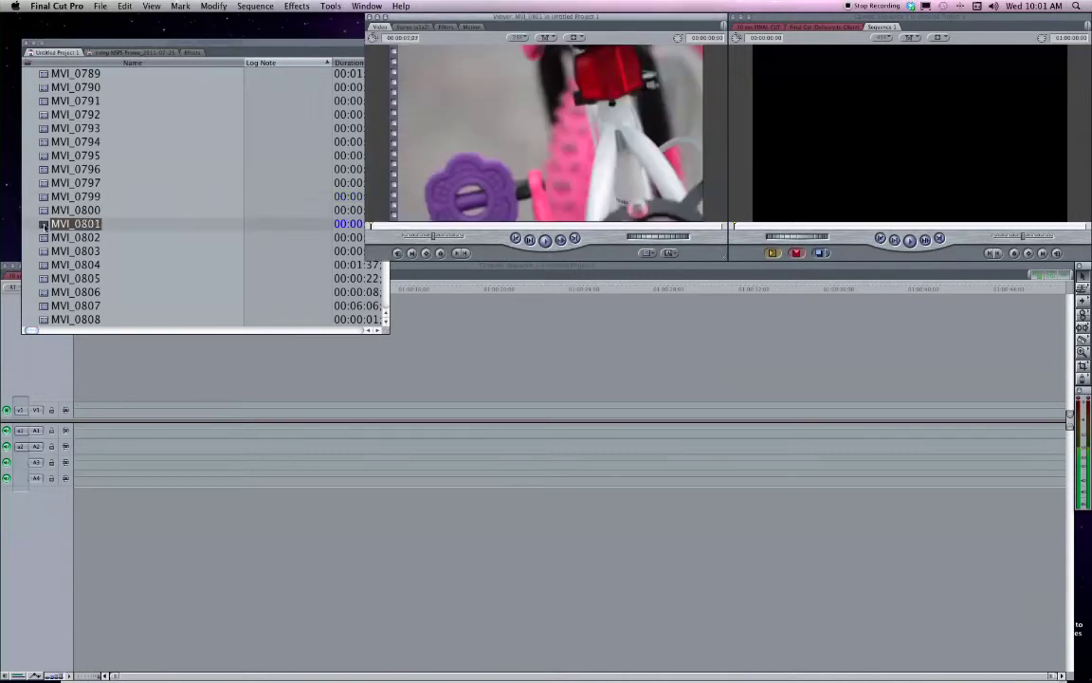
{"action": "double_click", "coordinate": [44, 265]}
{"action": "scroll", "coordinate": [44, 266], "scroll_direction": "down", "scroll_amount": 5}
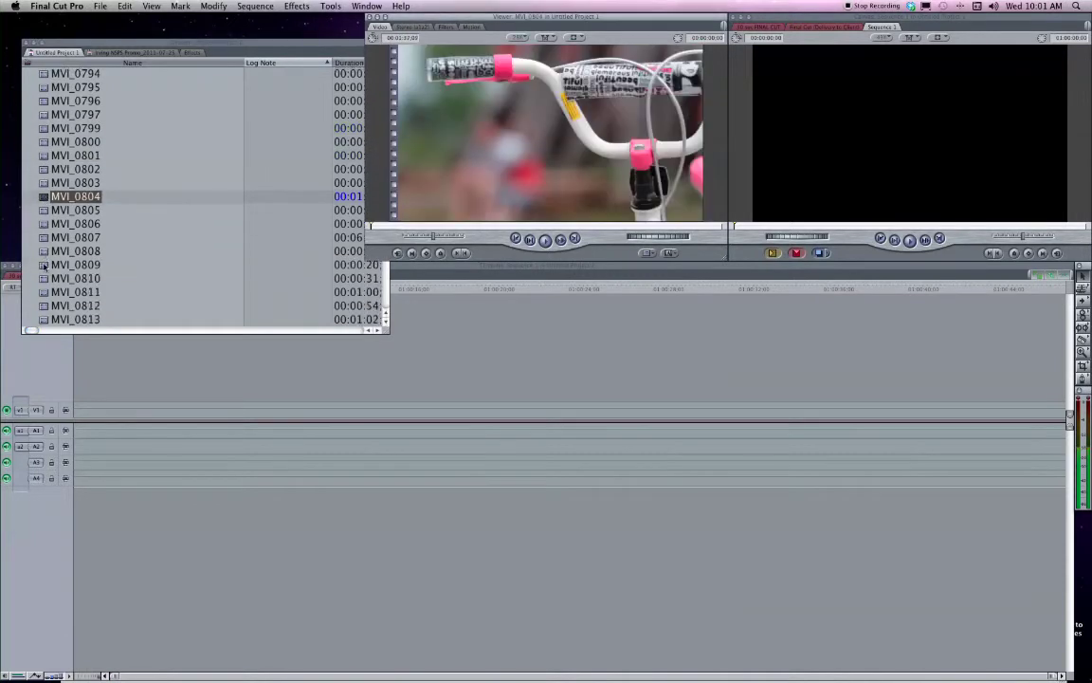
{"action": "double_click", "coordinate": [43, 265]}
{"action": "scroll", "coordinate": [44, 268], "scroll_direction": "down", "scroll_amount": 2}
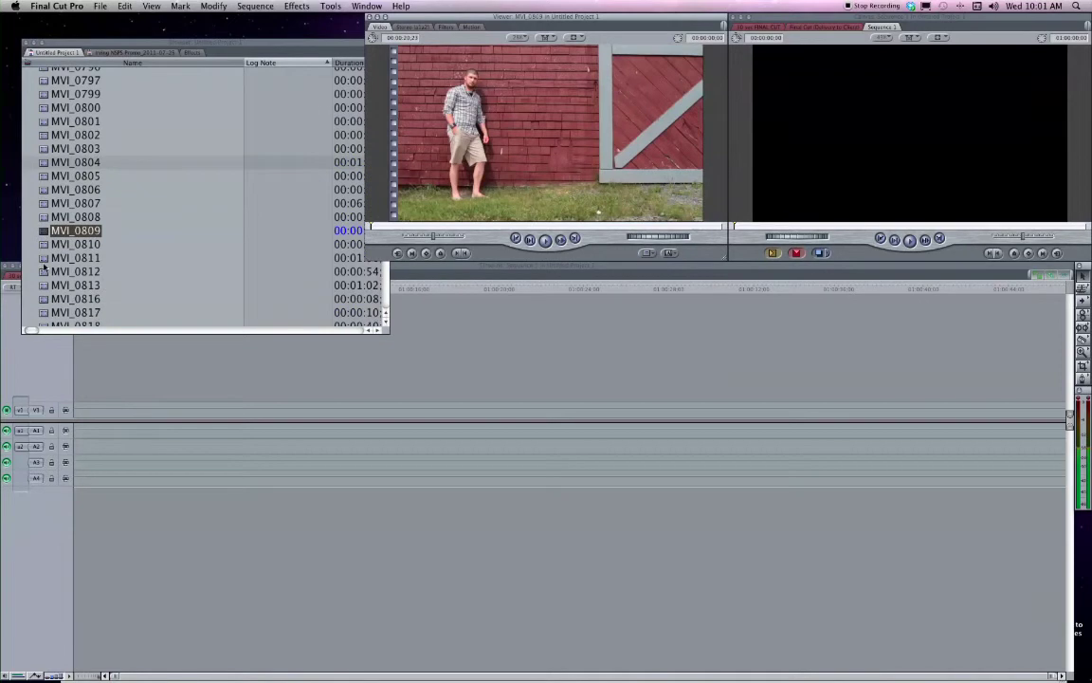
Log MVI_0809 with a note naming the person standing on the barn.
{"action": "left_click", "coordinate": [256, 234]}
{"action": "type", "text": "tyler on barn"}
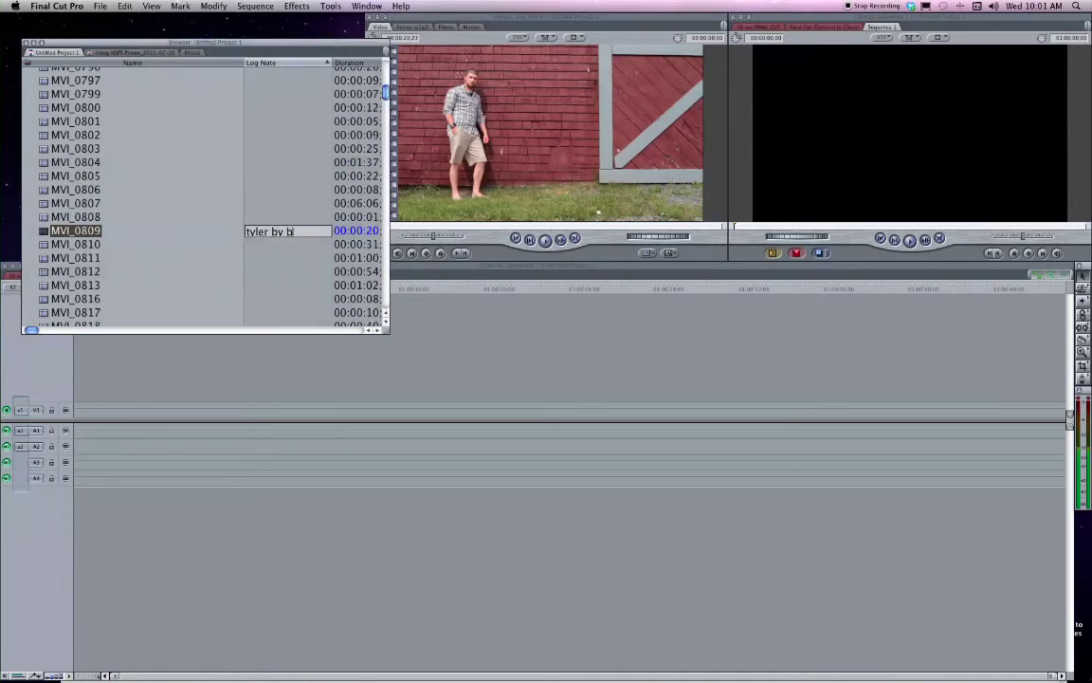
{"action": "key", "text": "Return"}
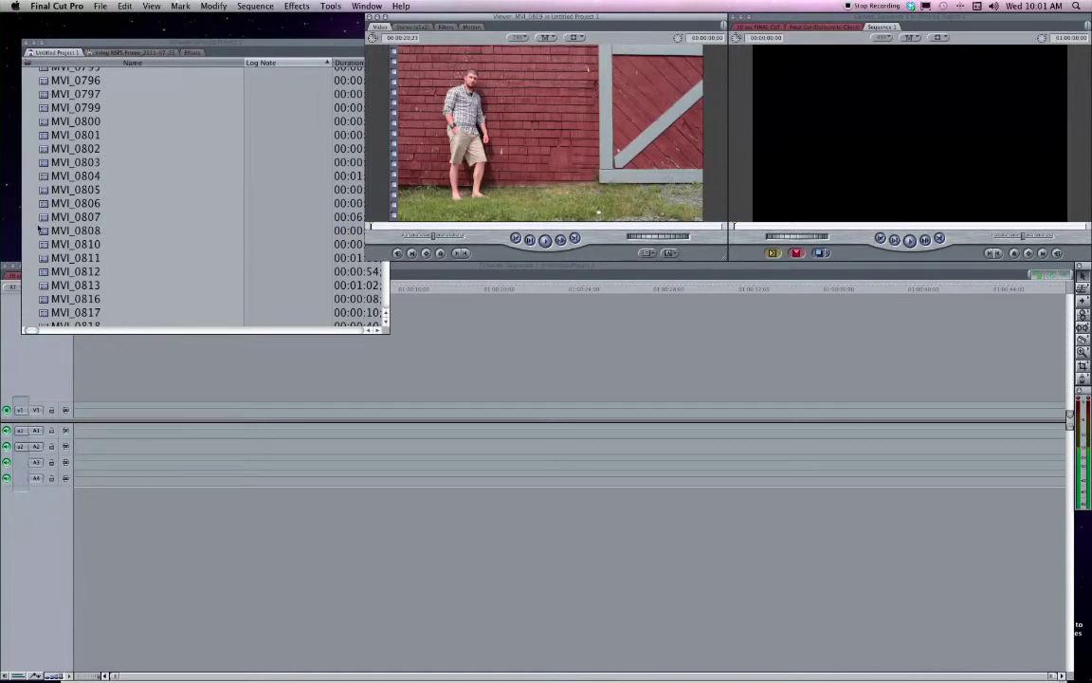
Preview clips MVI_0810 onward, ending on the duck and boat clip MVI_0820.
{"action": "double_click", "coordinate": [43, 244]}
{"action": "left_click", "coordinate": [43, 257]}
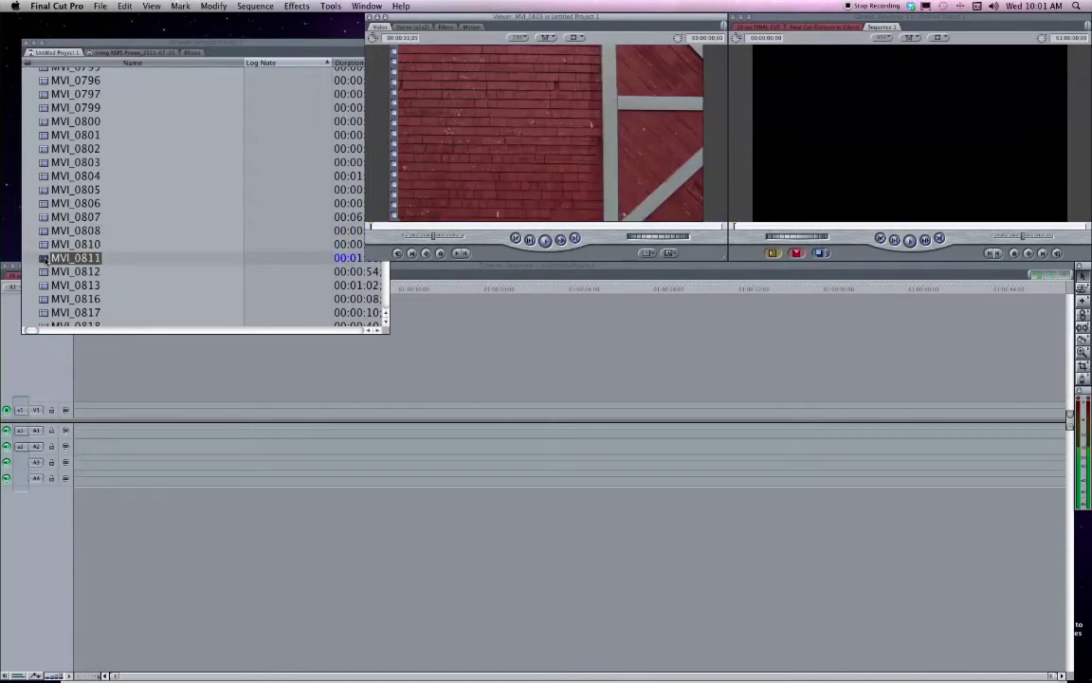
{"action": "double_click", "coordinate": [43, 258]}
{"action": "left_click", "coordinate": [45, 284]}
{"action": "scroll", "coordinate": [45, 285], "scroll_direction": "down", "scroll_amount": 3}
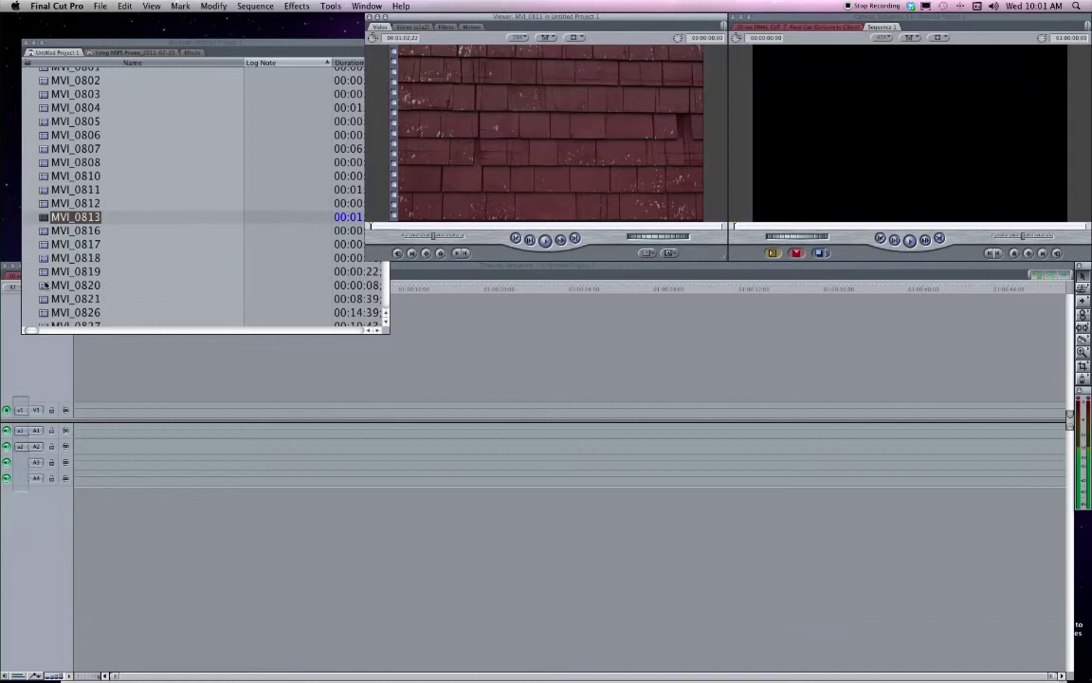
{"action": "double_click", "coordinate": [44, 284]}
Load MVI_0828, then MVI_0831, skim its footage and return to the Scene 13 Take 1 slate.
{"action": "scroll", "coordinate": [45, 280], "scroll_direction": "down", "scroll_amount": 3}
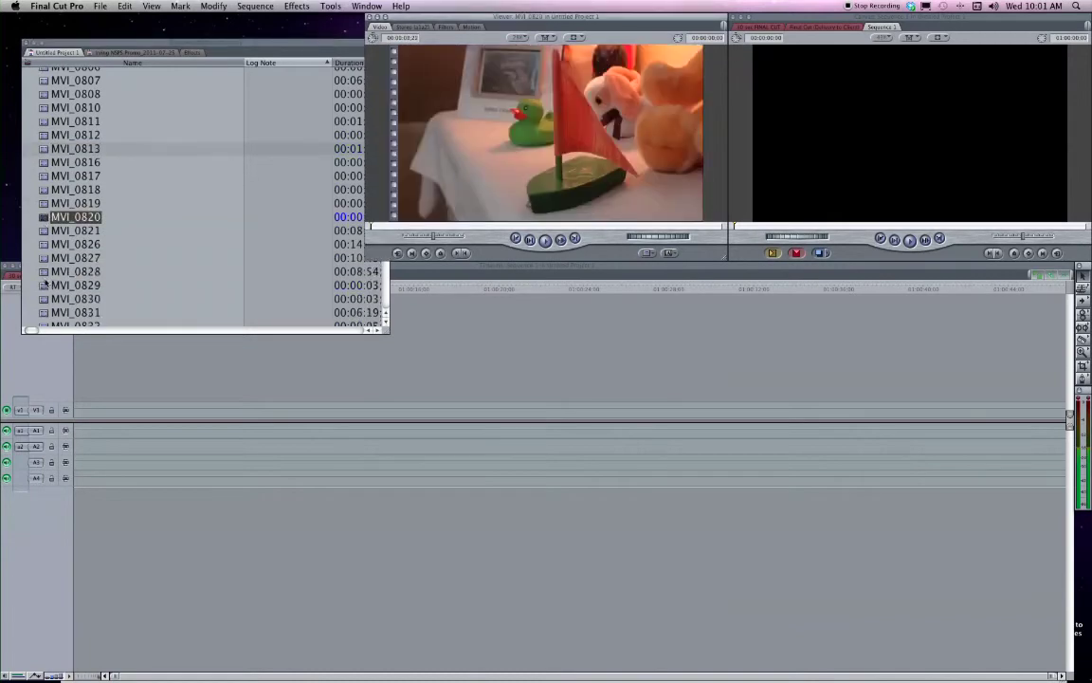
{"action": "double_click", "coordinate": [45, 272]}
{"action": "scroll", "coordinate": [46, 270], "scroll_direction": "down", "scroll_amount": 3}
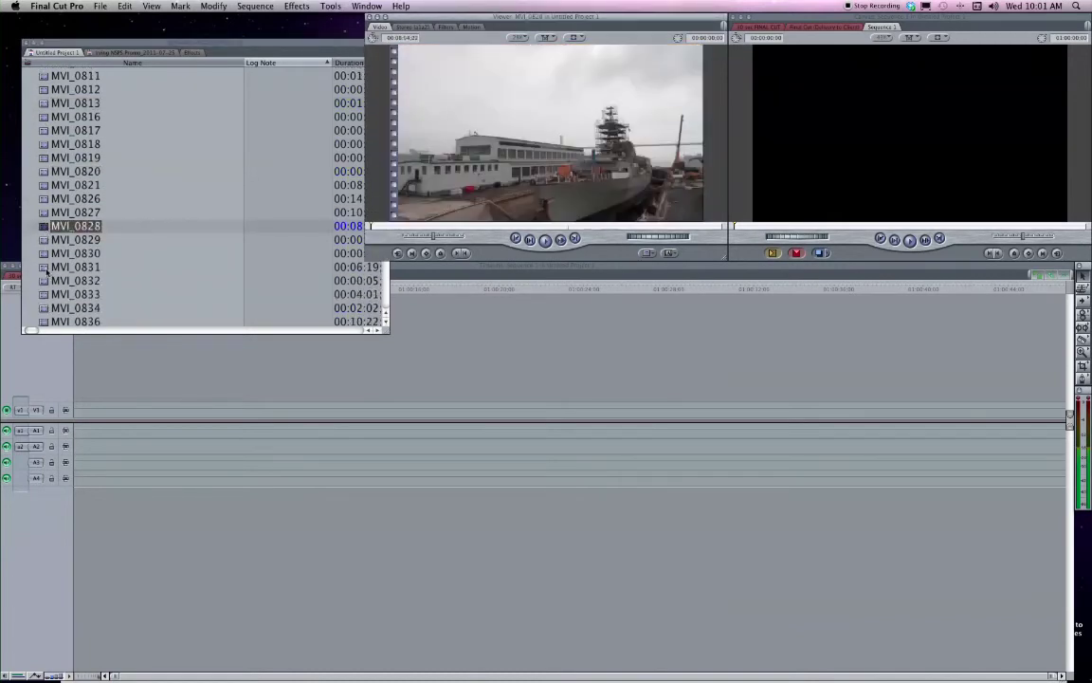
{"action": "double_click", "coordinate": [45, 267]}
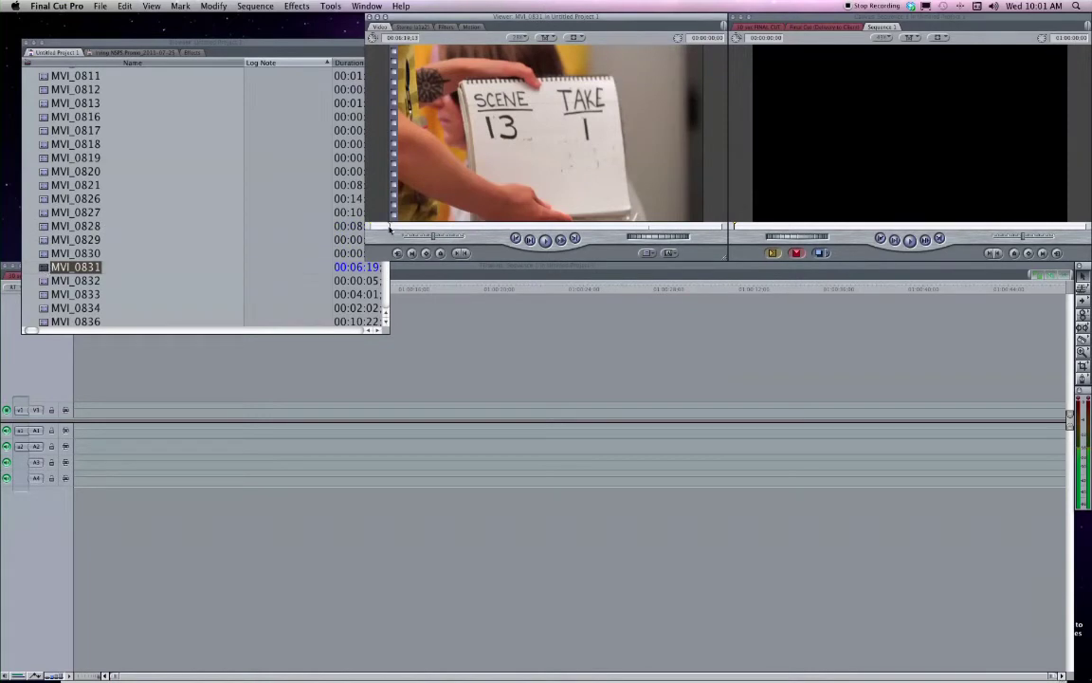
{"action": "left_click_drag", "start_coordinate": [389, 228], "coordinate": [552, 232]}
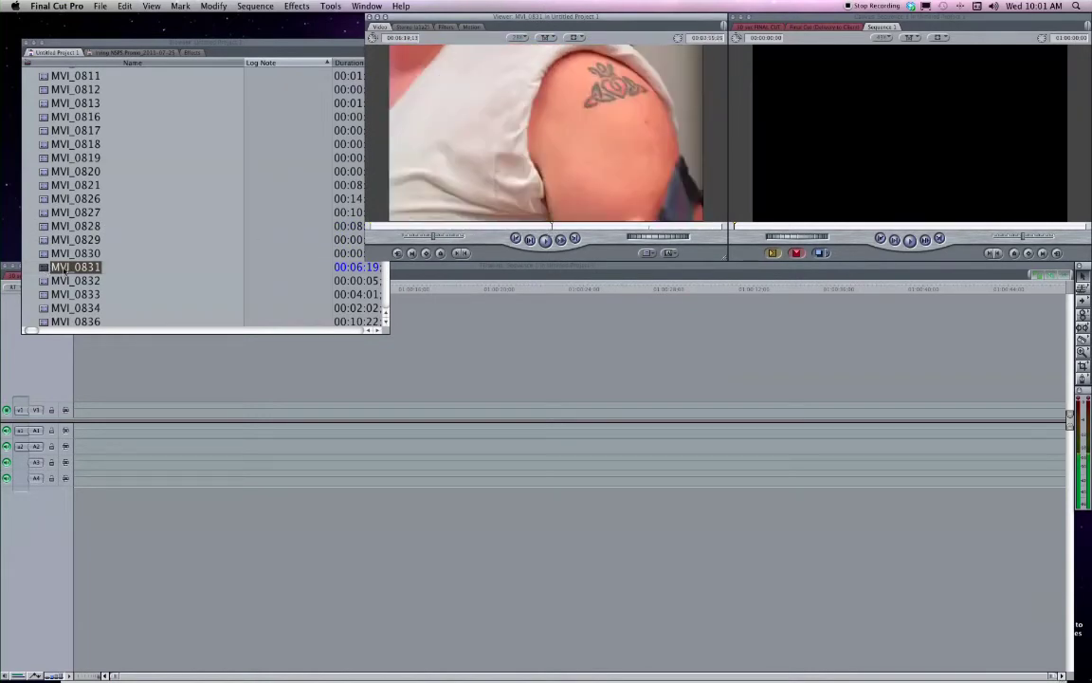
{"action": "left_click", "coordinate": [57, 269]}
{"action": "left_click_drag", "start_coordinate": [393, 232], "coordinate": [367, 226]}
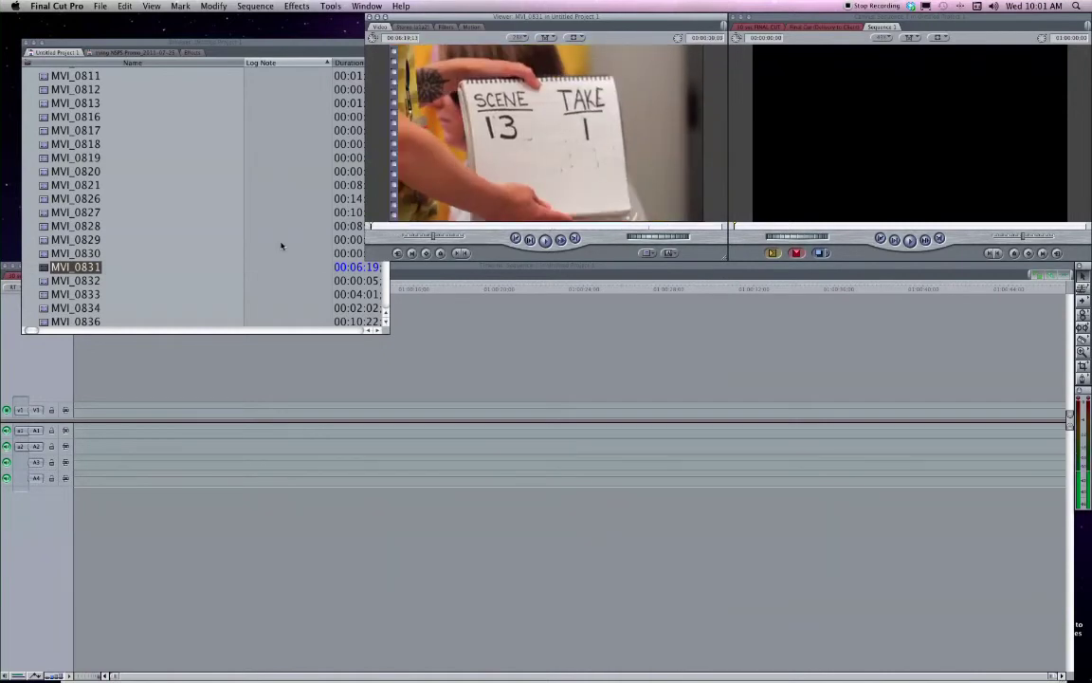
Give MVI_0831 the log note 'DSLR sc13tk1'.
{"action": "left_click", "coordinate": [264, 269]}
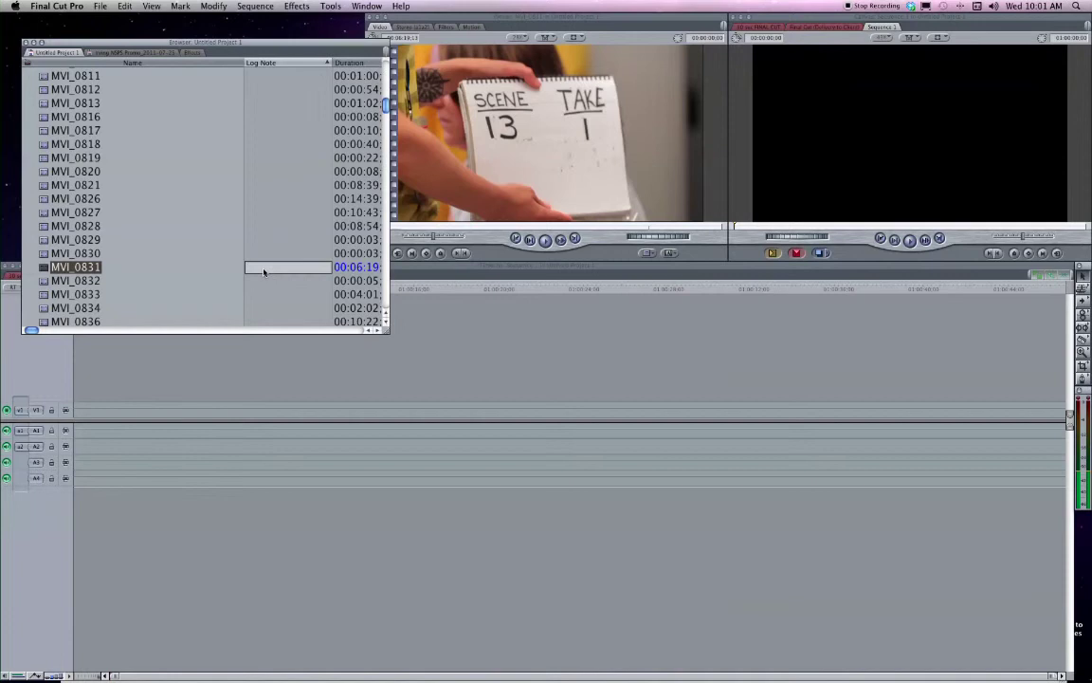
{"action": "type", "text": "DSLR sc 13"}
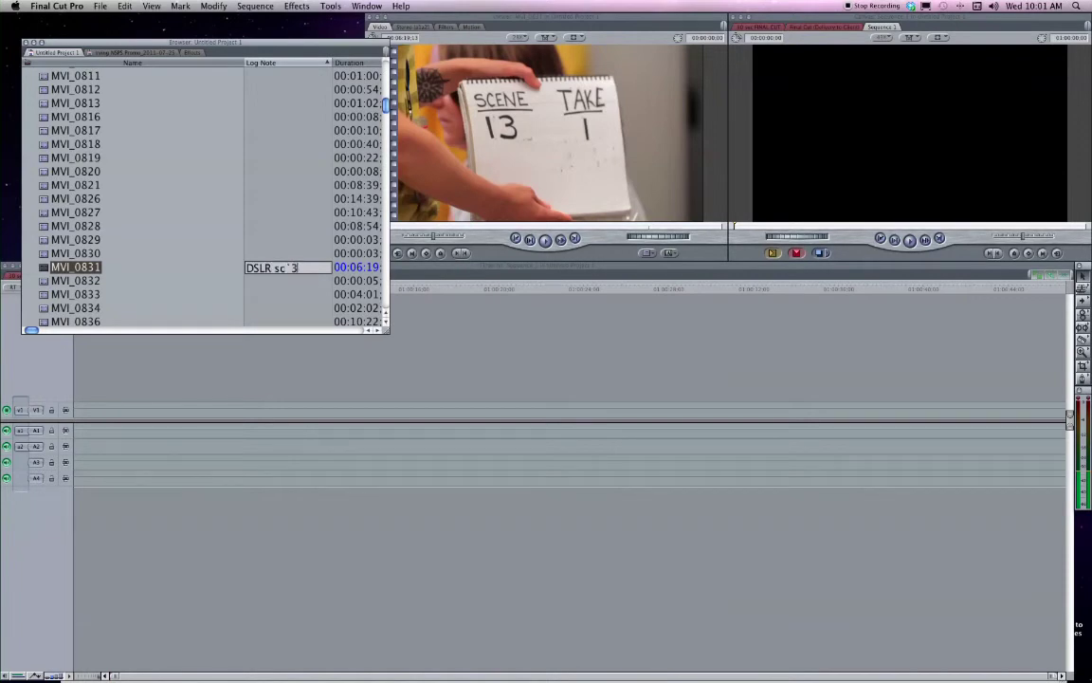
{"action": "key", "text": "BackSpace"}
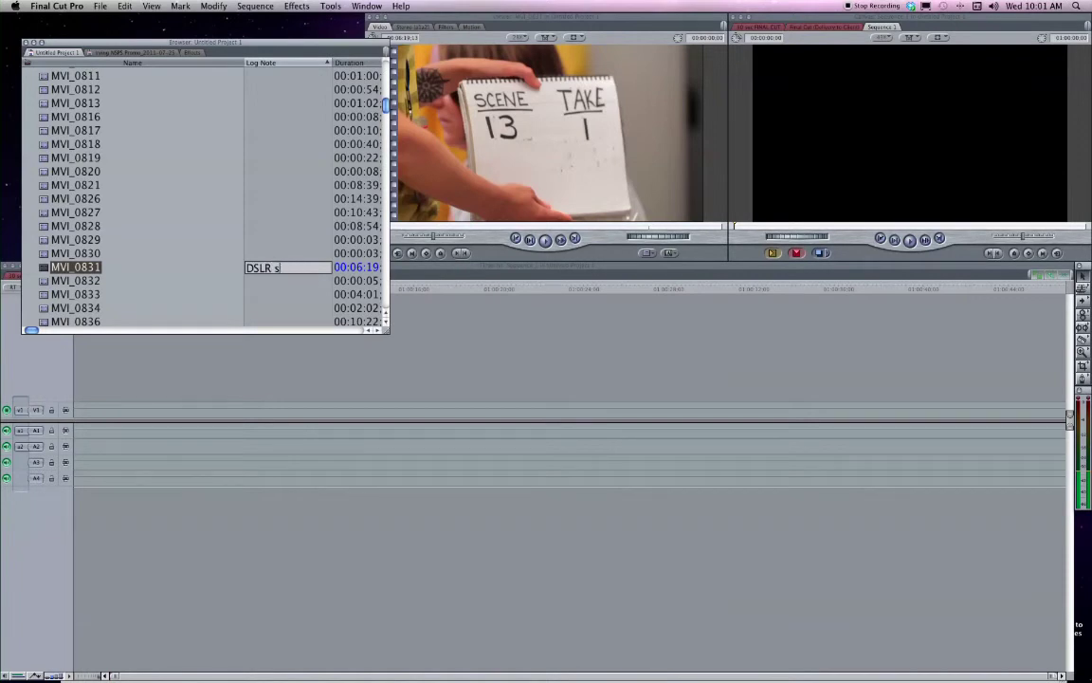
{"action": "type", "text": "c13tk1"}
Preview MVI_0879 and MVI_0880, then add a Thumbnail column to the clip list.
{"action": "scroll", "coordinate": [120, 266], "scroll_direction": "down", "scroll_amount": 10}
{"action": "double_click", "coordinate": [46, 230]}
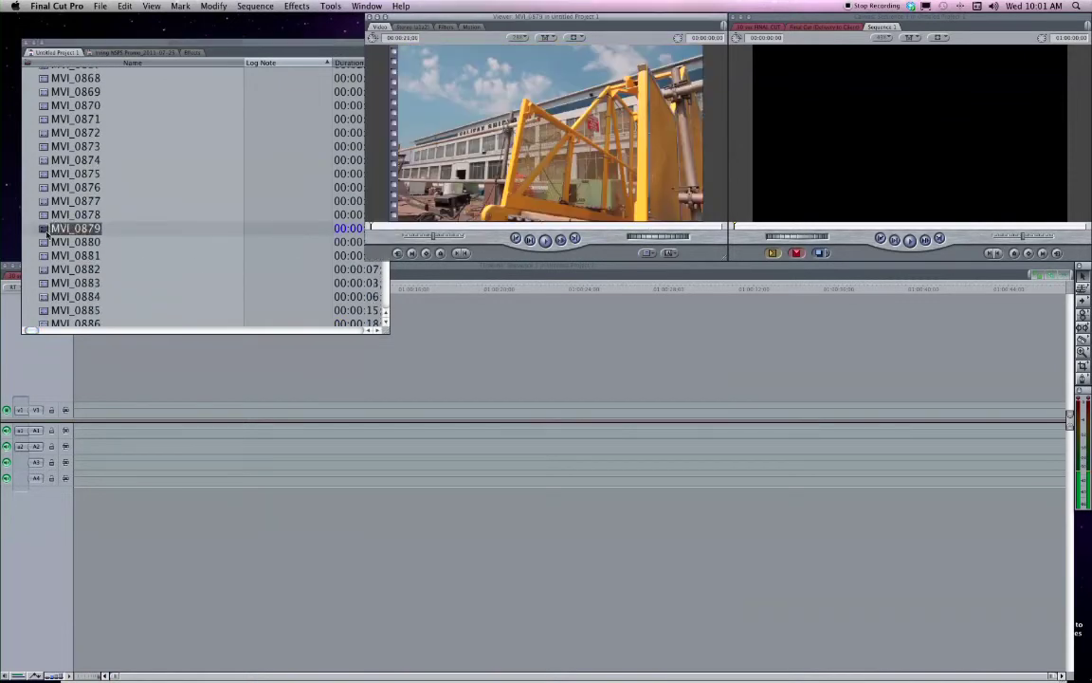
{"action": "double_click", "coordinate": [46, 243]}
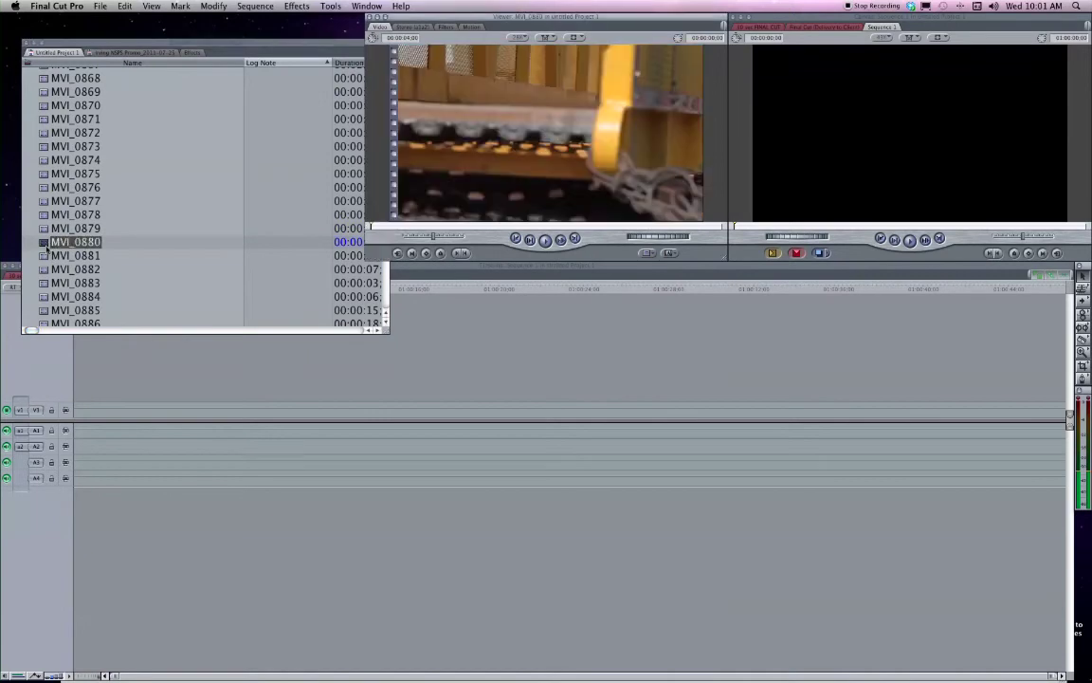
{"action": "right_click", "coordinate": [252, 62]}
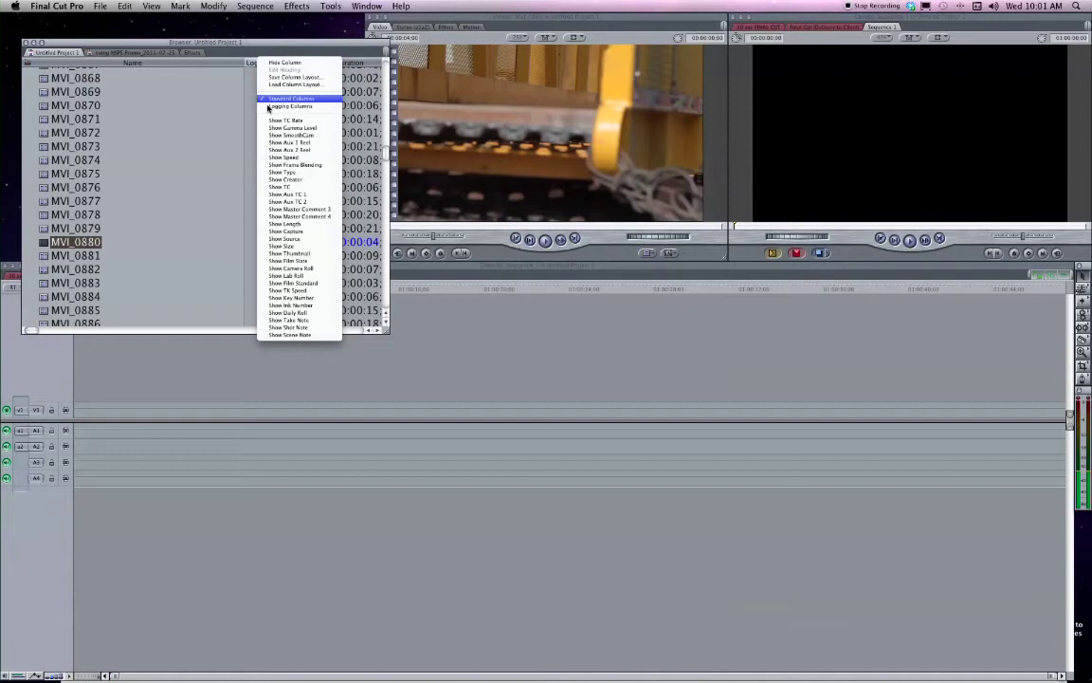
{"action": "left_click", "coordinate": [271, 255]}
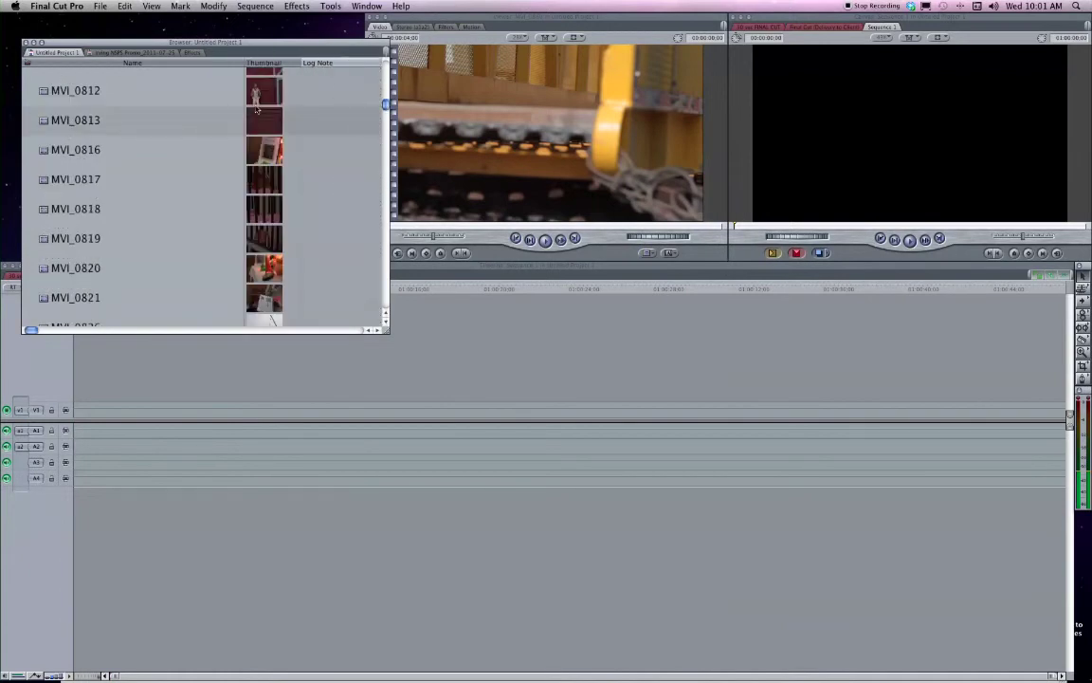
Scroll down through the DSLR July 21, 22 clips so thumbnails generate, then back up.
{"action": "left_click", "coordinate": [256, 95]}
{"action": "left_click", "coordinate": [260, 64]}
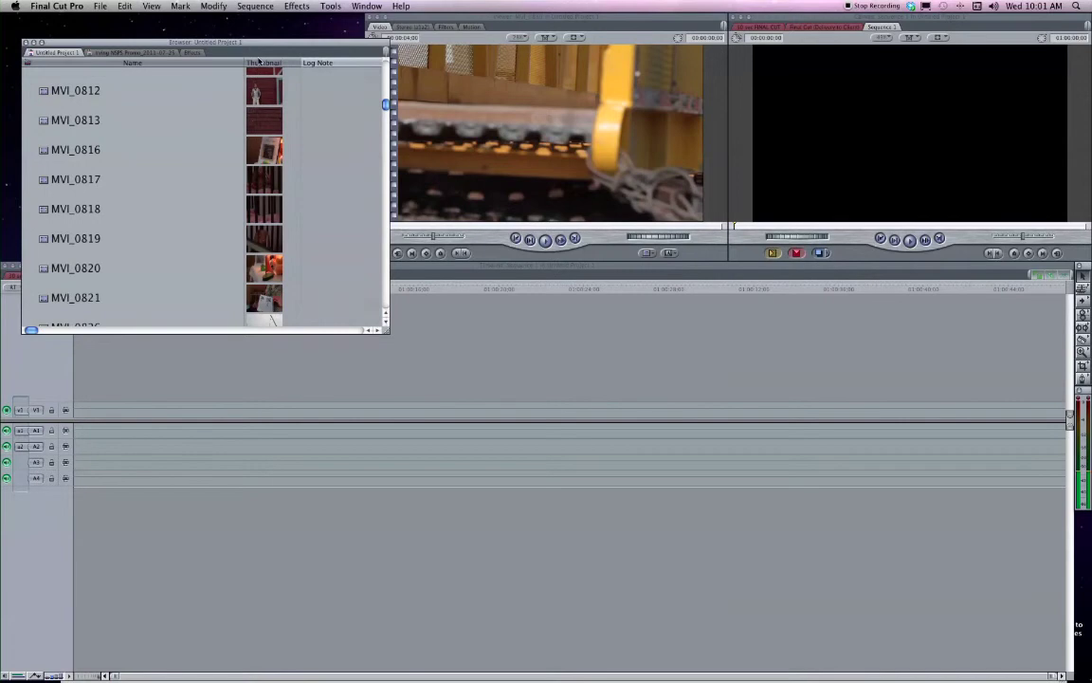
{"action": "scroll", "coordinate": [257, 92], "scroll_direction": "up", "scroll_amount": 5}
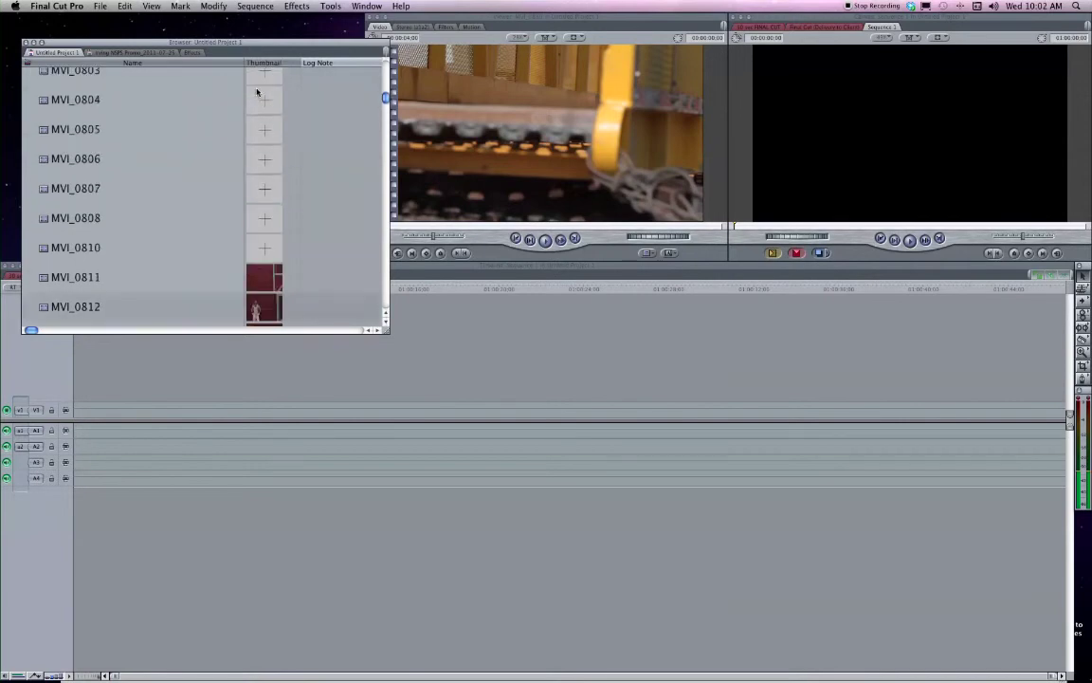
{"action": "scroll", "coordinate": [256, 92], "scroll_direction": "down", "scroll_amount": 8}
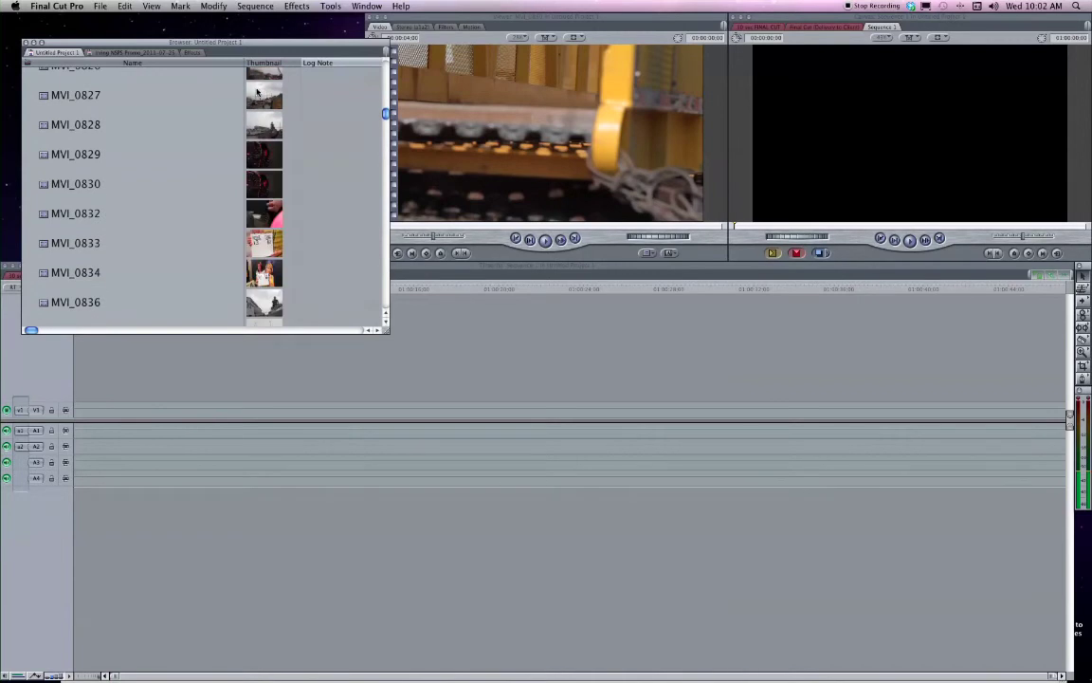
{"action": "scroll", "coordinate": [256, 92], "scroll_direction": "down", "scroll_amount": 2}
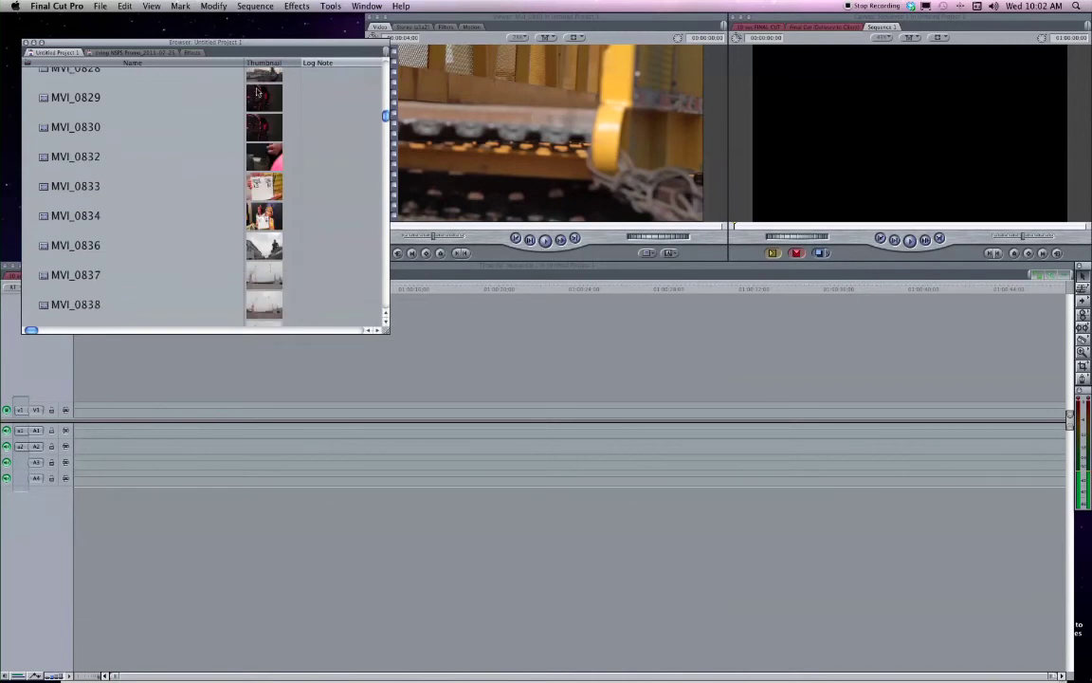
{"action": "scroll", "coordinate": [256, 92], "scroll_direction": "down", "scroll_amount": 7}
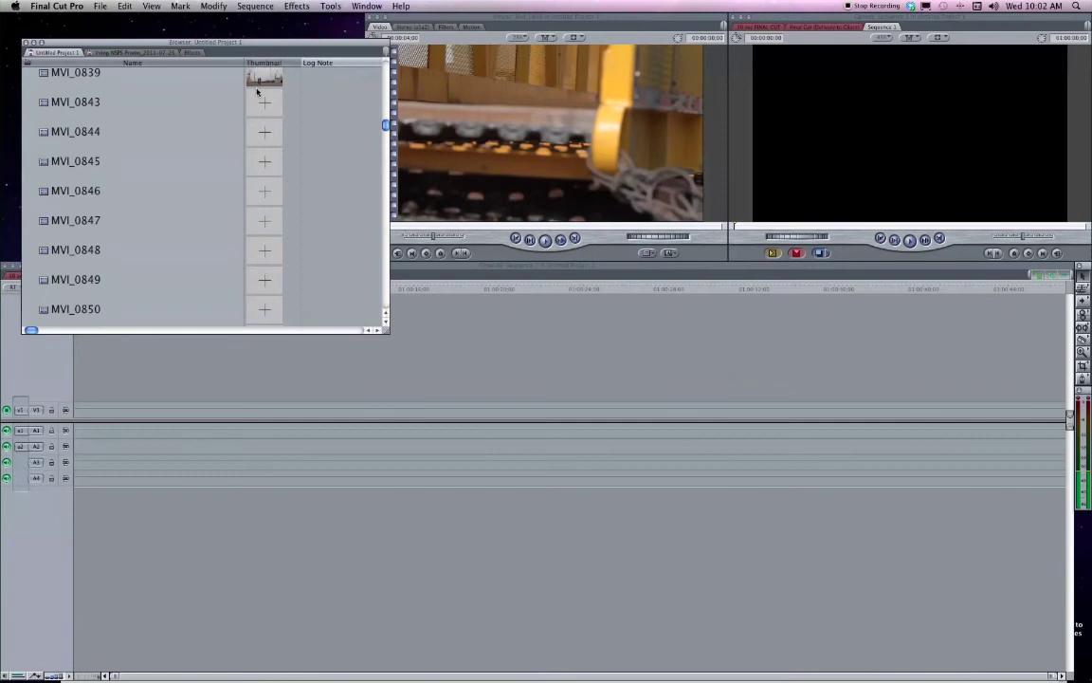
{"action": "scroll", "coordinate": [257, 91], "scroll_direction": "down", "scroll_amount": 5}
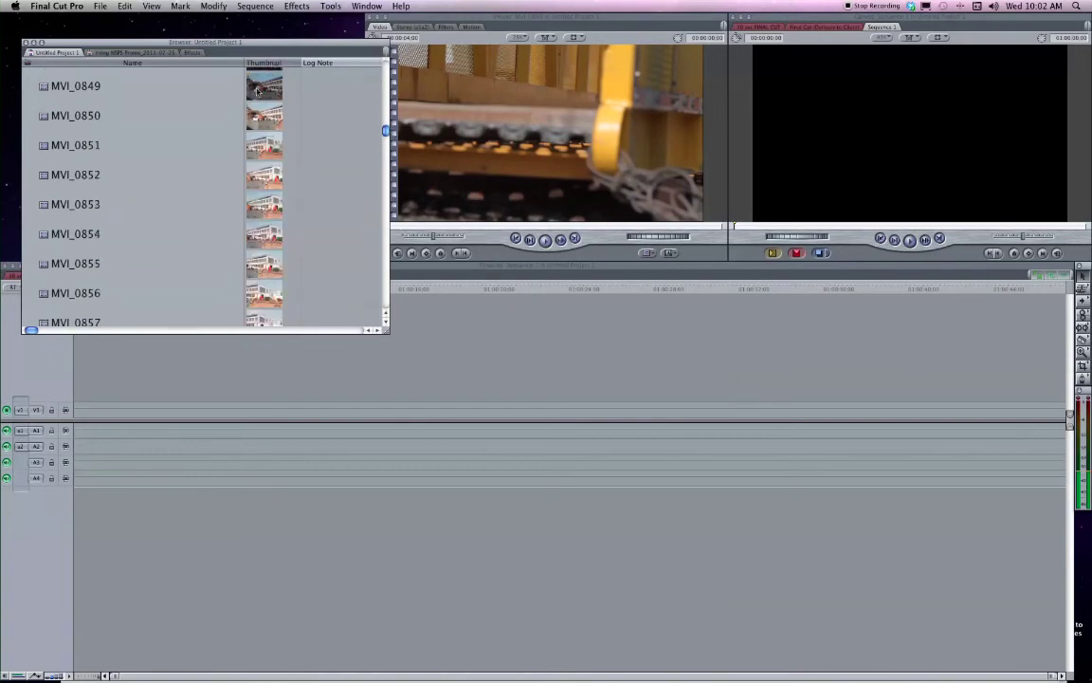
{"action": "scroll", "coordinate": [258, 91], "scroll_direction": "down", "scroll_amount": 3}
{"action": "scroll", "coordinate": [258, 91], "scroll_direction": "down", "scroll_amount": 3}
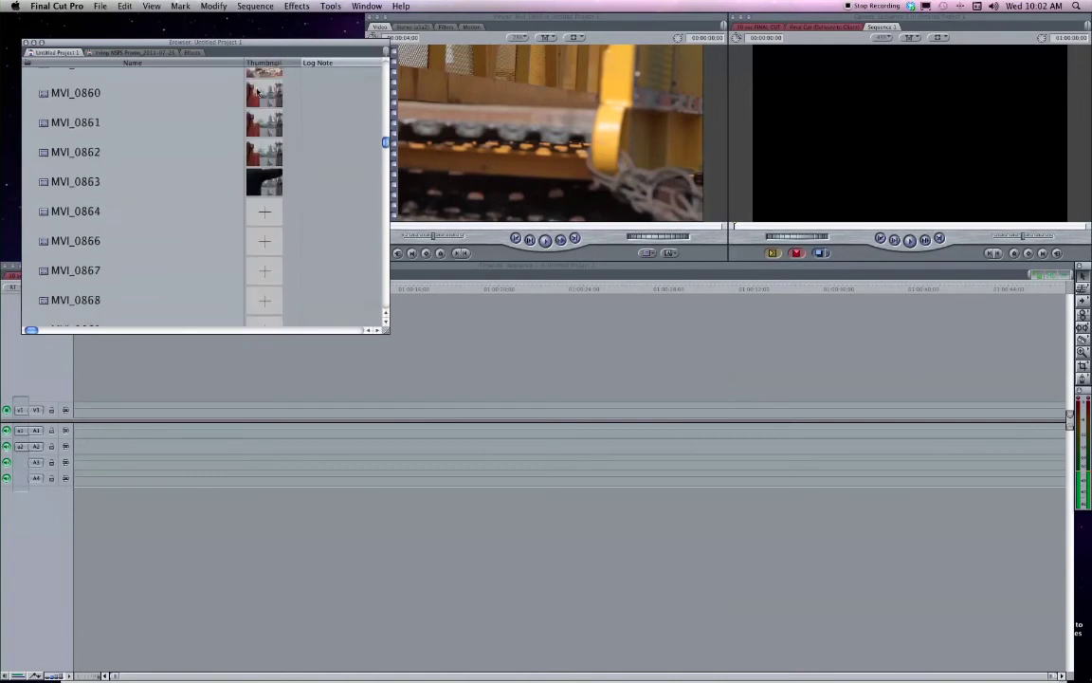
{"action": "scroll", "coordinate": [258, 91], "scroll_direction": "down", "scroll_amount": 6}
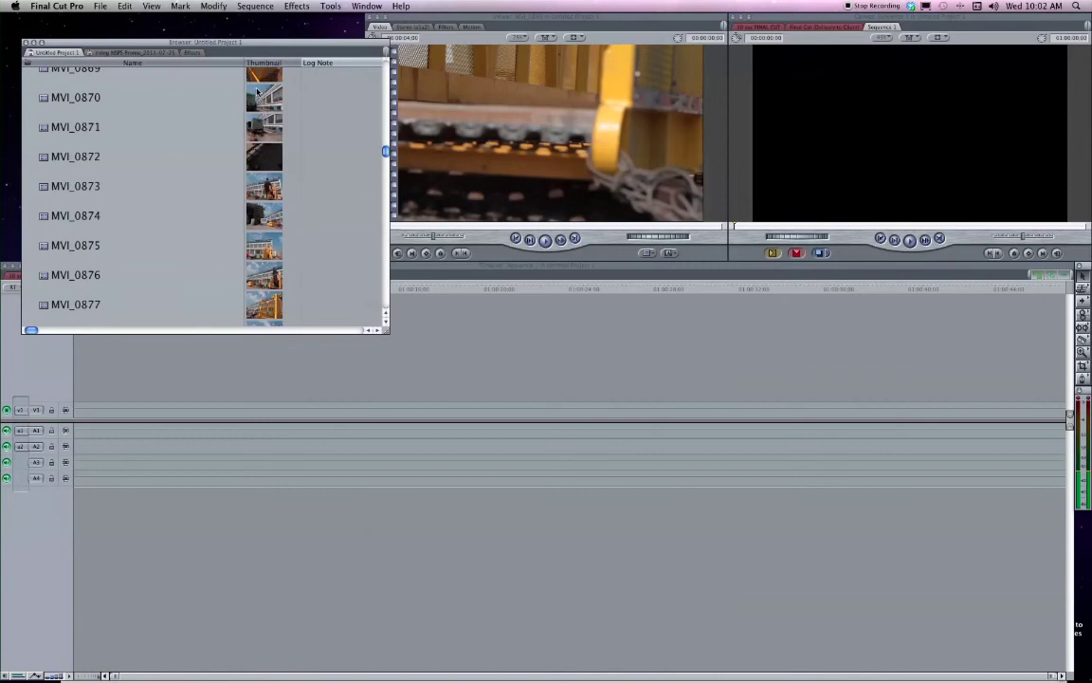
{"action": "scroll", "coordinate": [257, 91], "scroll_direction": "down", "scroll_amount": 15}
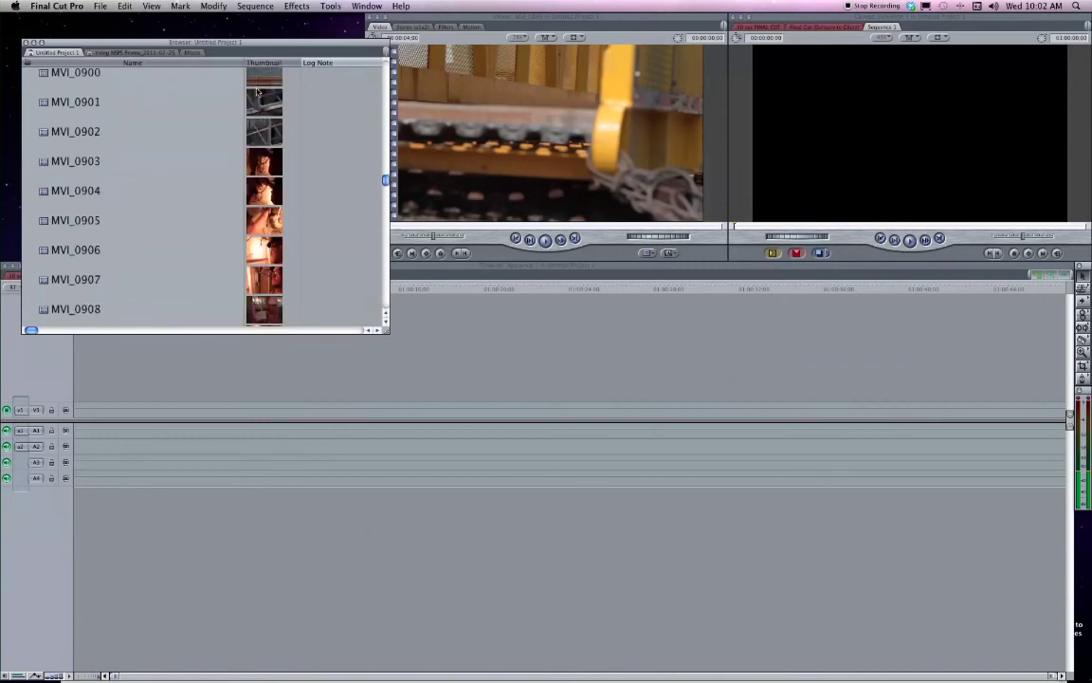
{"action": "scroll", "coordinate": [257, 91], "scroll_direction": "down", "scroll_amount": 3}
{"action": "scroll", "coordinate": [257, 91], "scroll_direction": "down", "scroll_amount": 10}
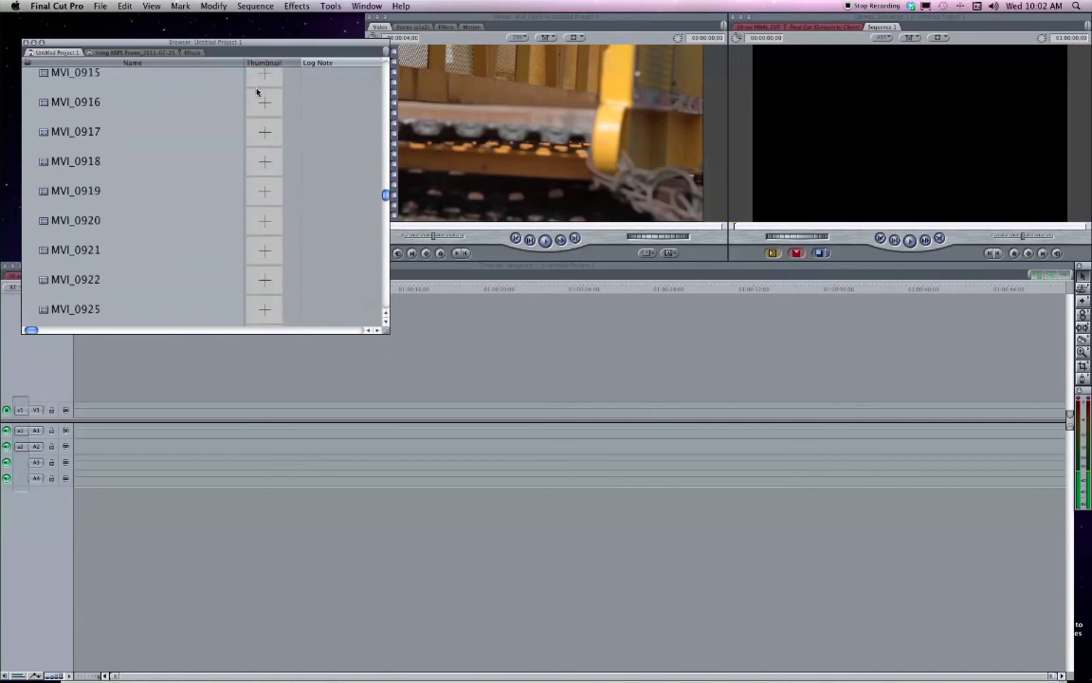
{"action": "scroll", "coordinate": [257, 91], "scroll_direction": "down", "scroll_amount": 15}
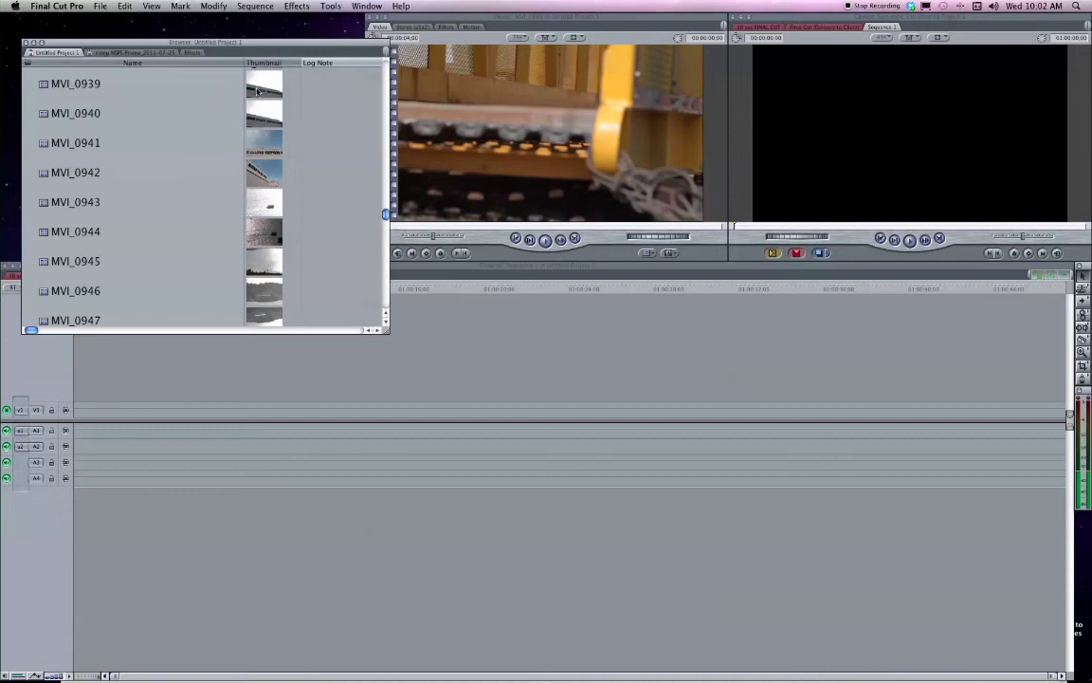
{"action": "scroll", "coordinate": [257, 91], "scroll_direction": "down", "scroll_amount": 5}
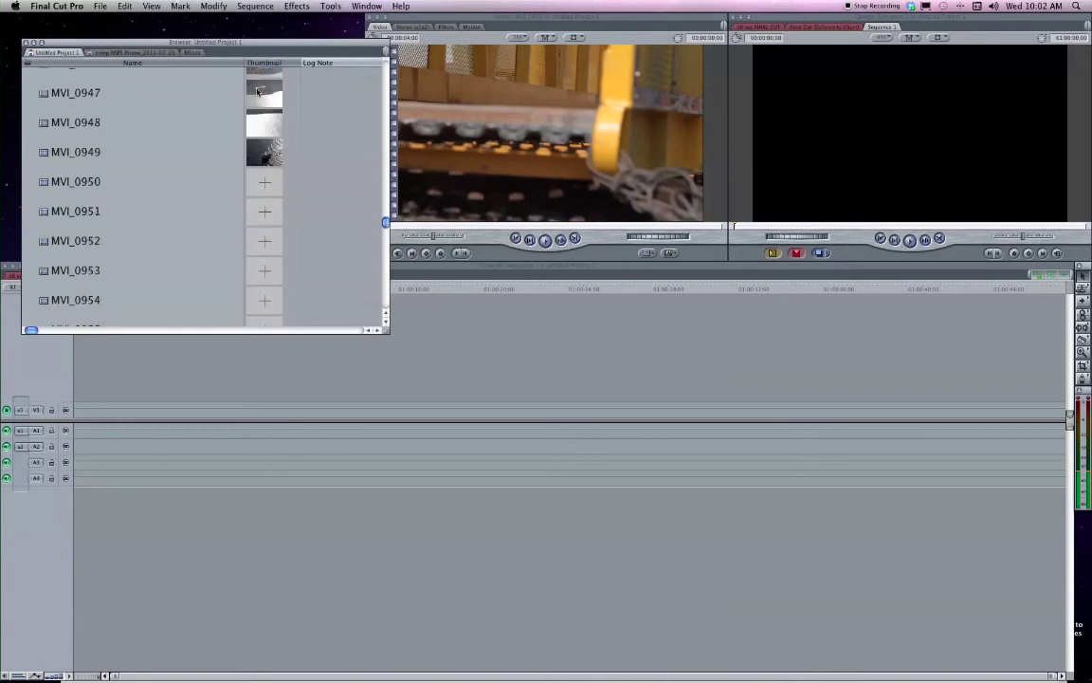
{"action": "scroll", "coordinate": [257, 91], "scroll_direction": "down", "scroll_amount": 1}
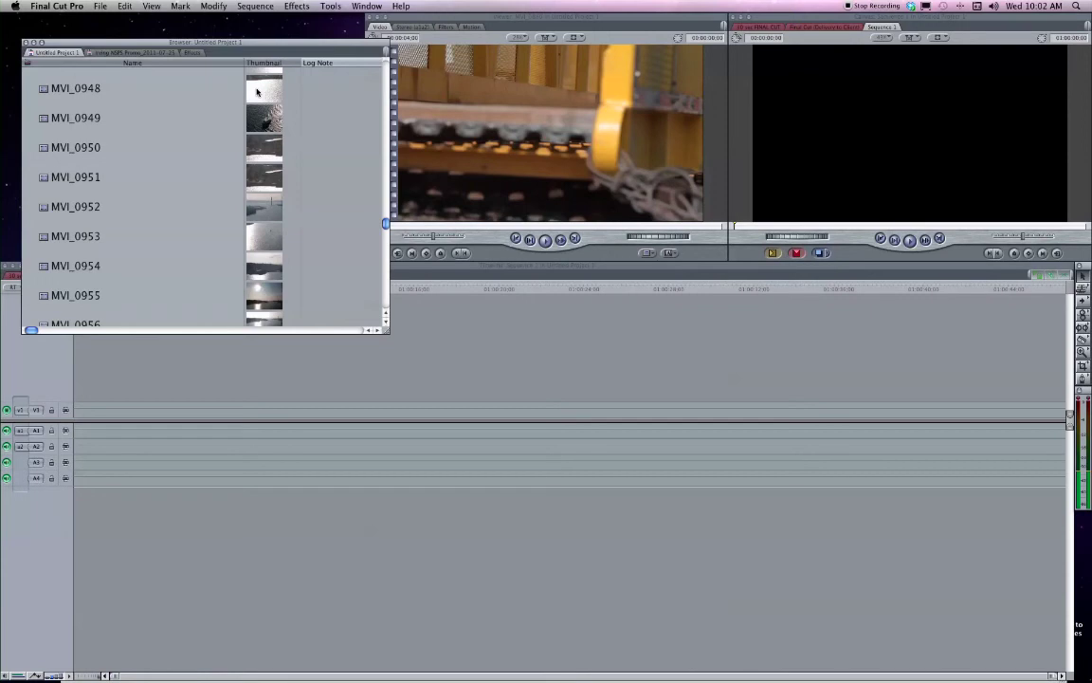
{"action": "scroll", "coordinate": [256, 92], "scroll_direction": "down", "scroll_amount": 5}
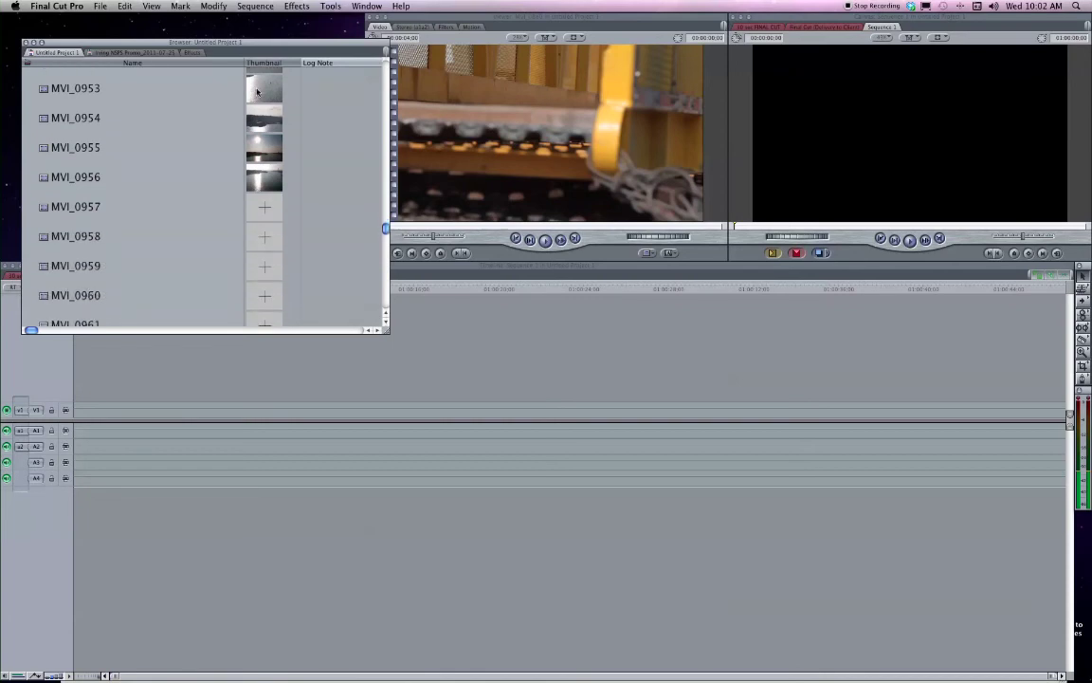
{"action": "scroll", "coordinate": [256, 92], "scroll_direction": "down", "scroll_amount": 6}
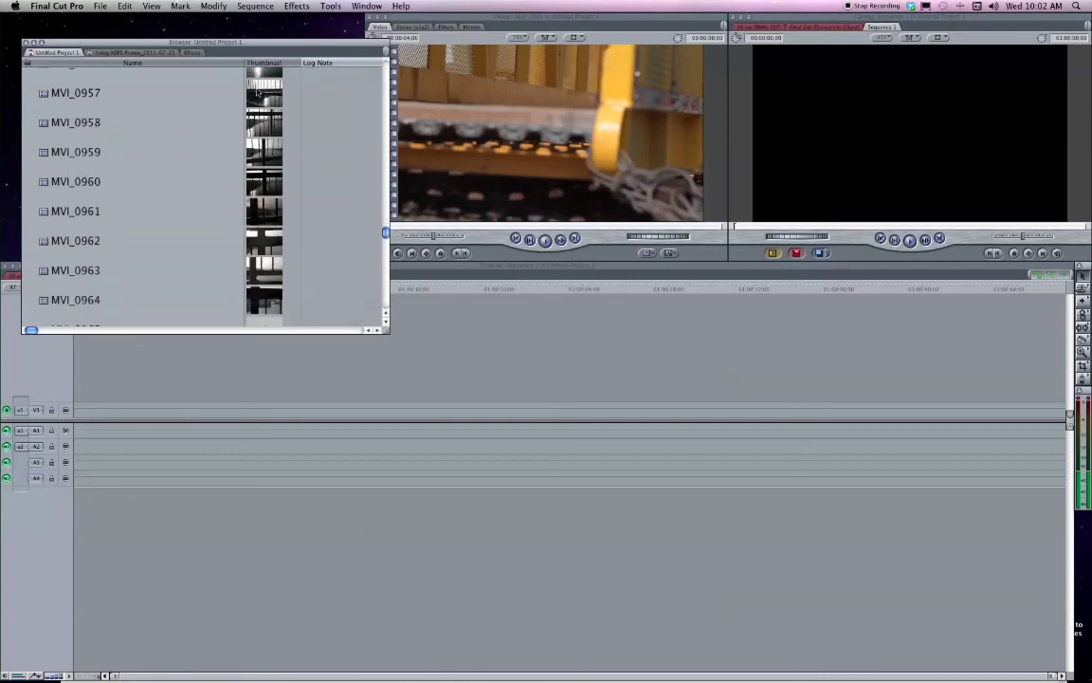
{"action": "scroll", "coordinate": [258, 92], "scroll_direction": "down", "scroll_amount": 1}
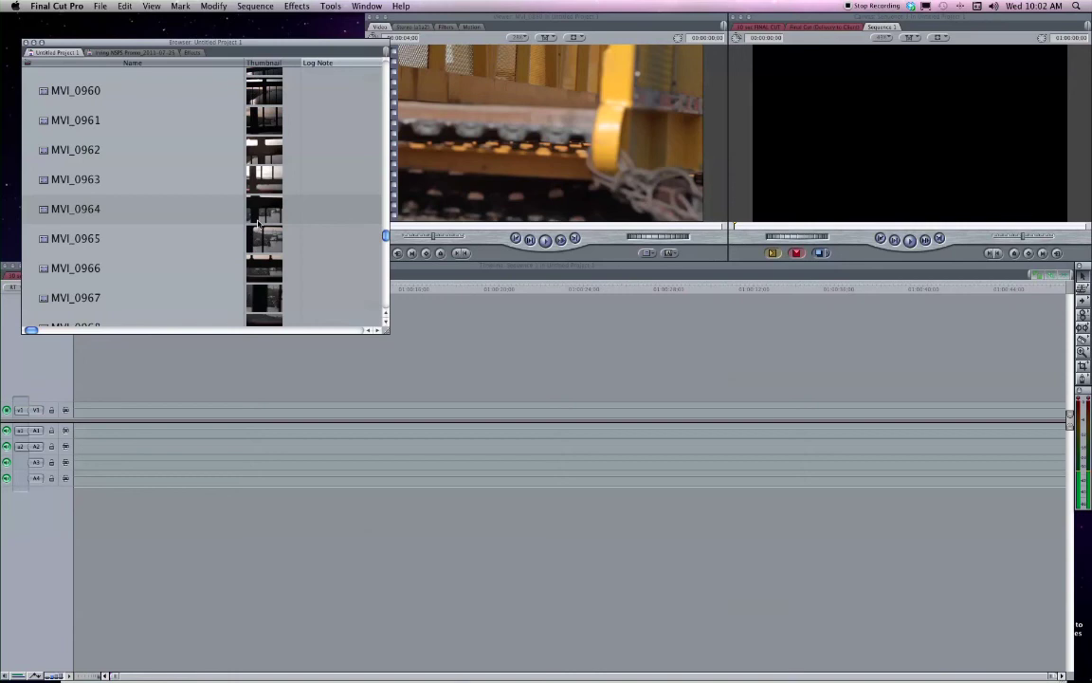
{"action": "scroll", "coordinate": [258, 223], "scroll_direction": "down", "scroll_amount": 9}
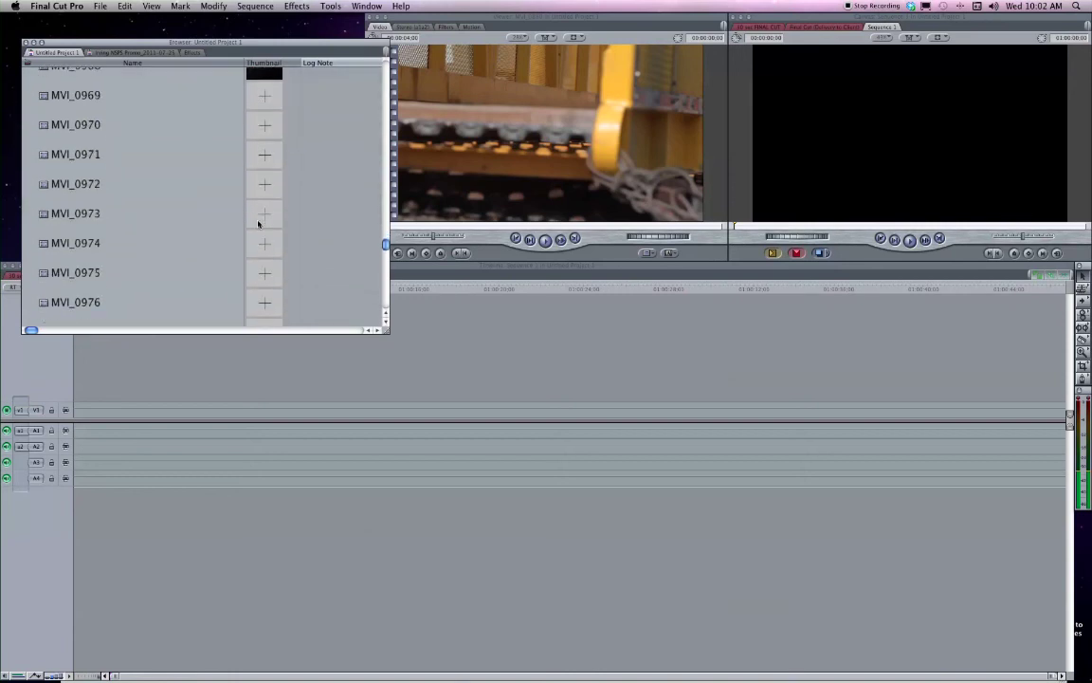
{"action": "scroll", "coordinate": [254, 220], "scroll_direction": "down", "scroll_amount": 15}
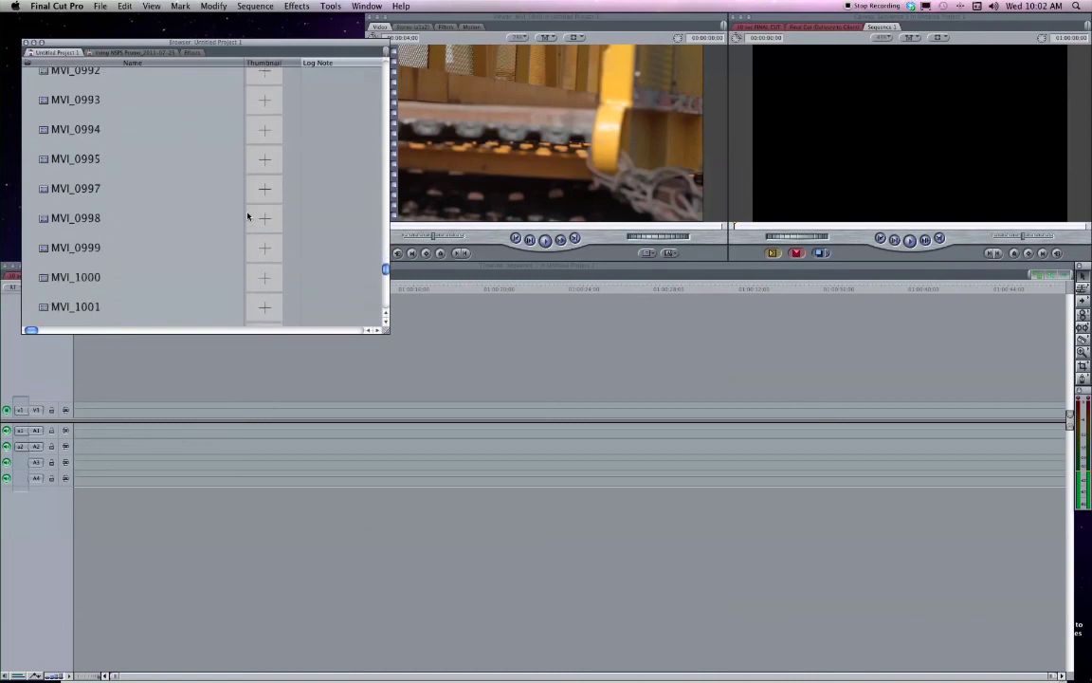
{"action": "scroll", "coordinate": [248, 217], "scroll_direction": "down", "scroll_amount": 7}
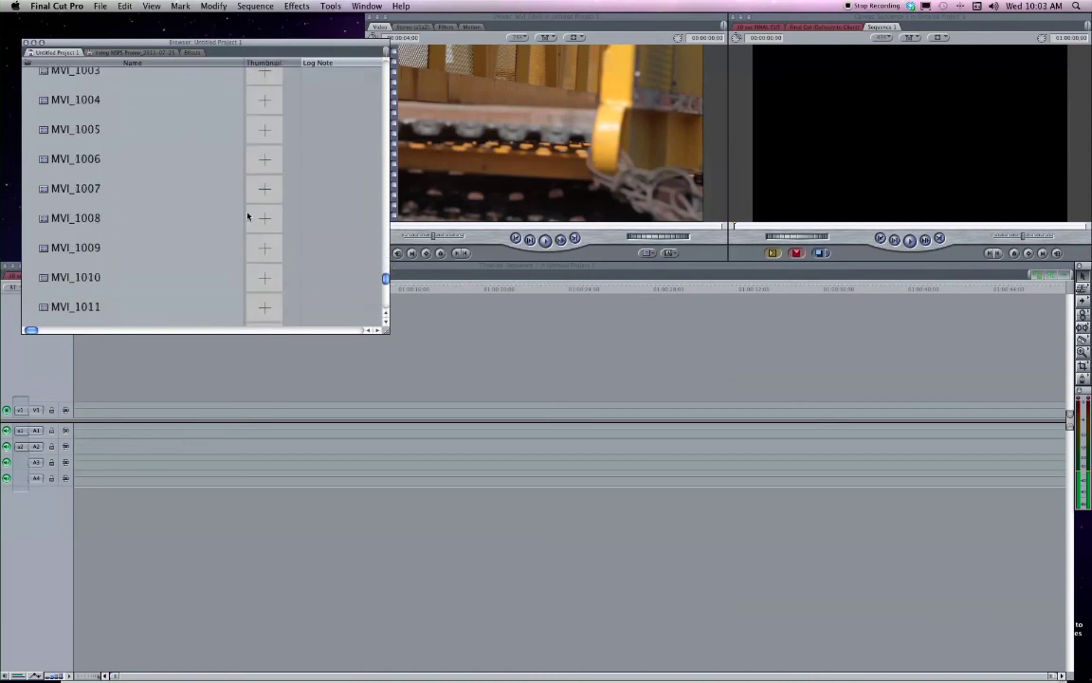
{"action": "scroll", "coordinate": [248, 217], "scroll_direction": "up", "scroll_amount": 20}
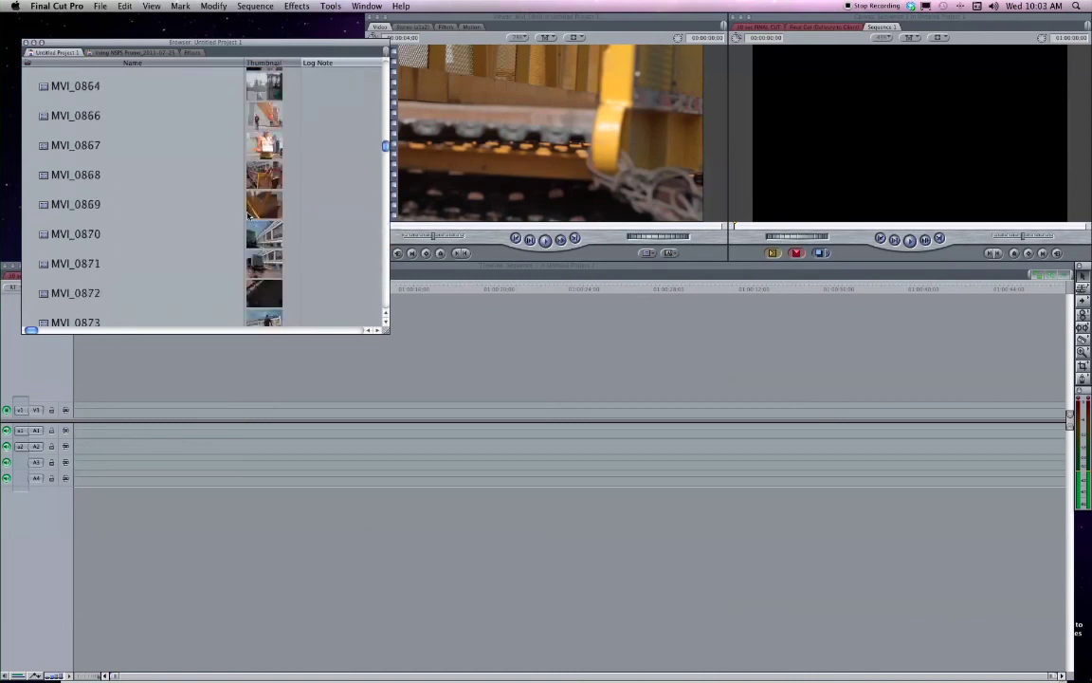
{"action": "scroll", "coordinate": [250, 216], "scroll_direction": "up", "scroll_amount": 15}
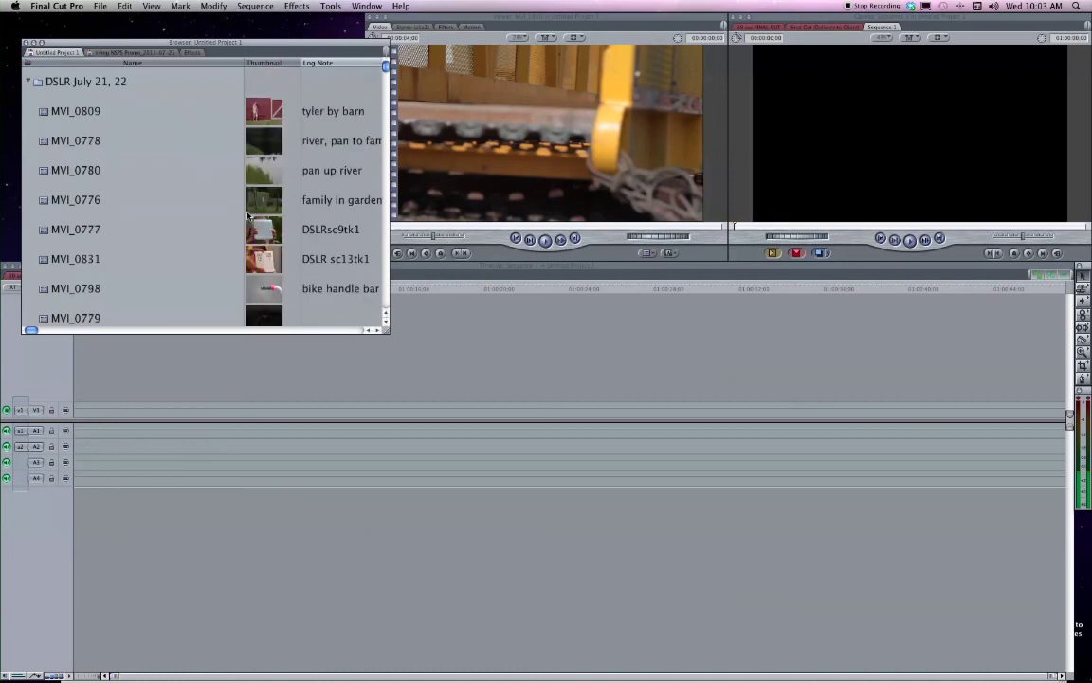